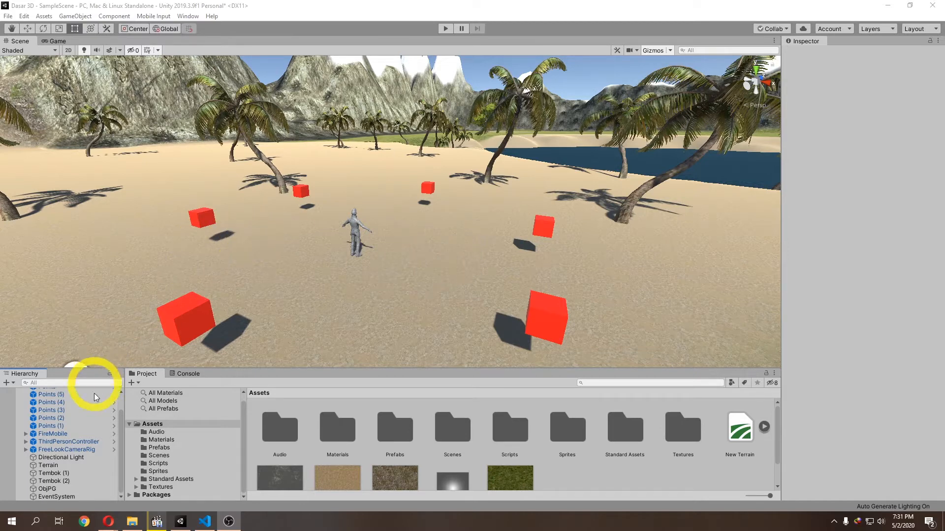
Add a TextMeshPro UI text object to the scene and import the TMP Essentials resources.
{"action": "scroll", "coordinate": [89, 432], "scroll_direction": "up", "scroll_amount": 2}
{"action": "left_click", "coordinate": [75, 16]}
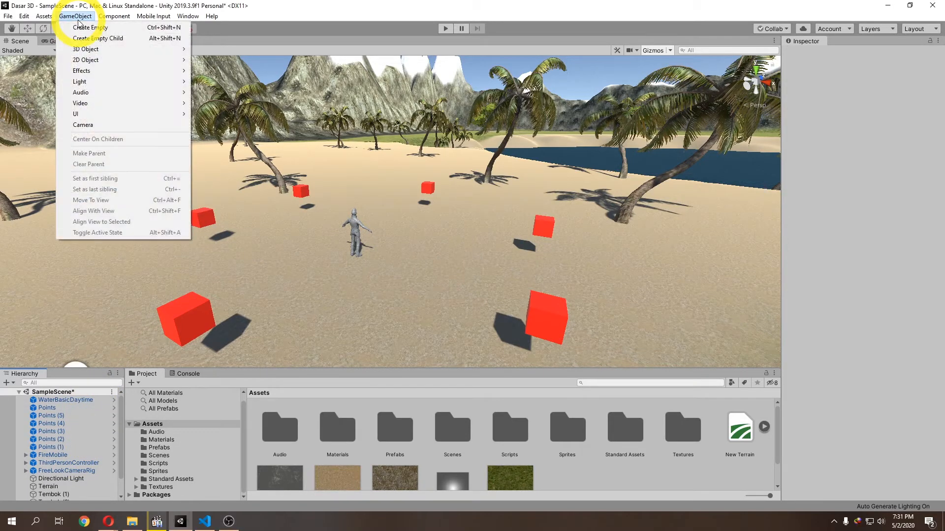
{"action": "mouse_move", "coordinate": [108, 114]}
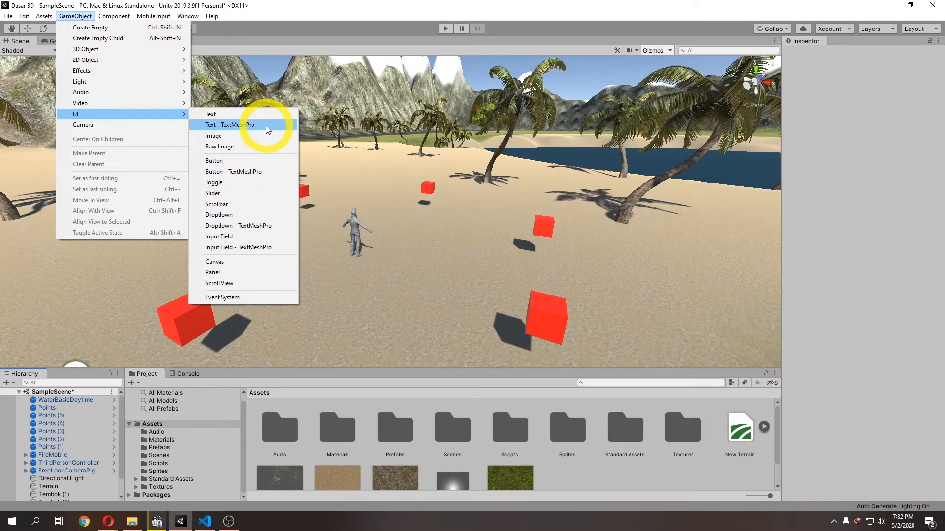
{"action": "left_click", "coordinate": [266, 126]}
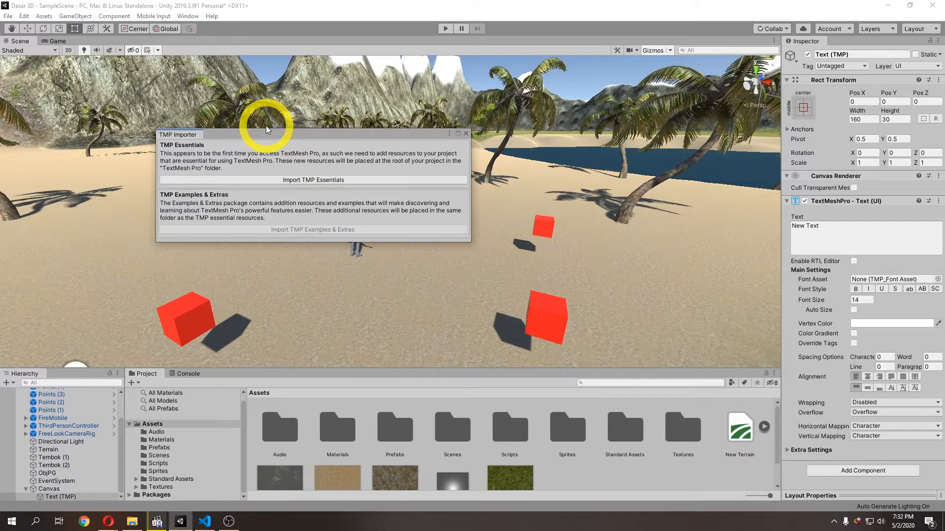
{"action": "left_click", "coordinate": [276, 179]}
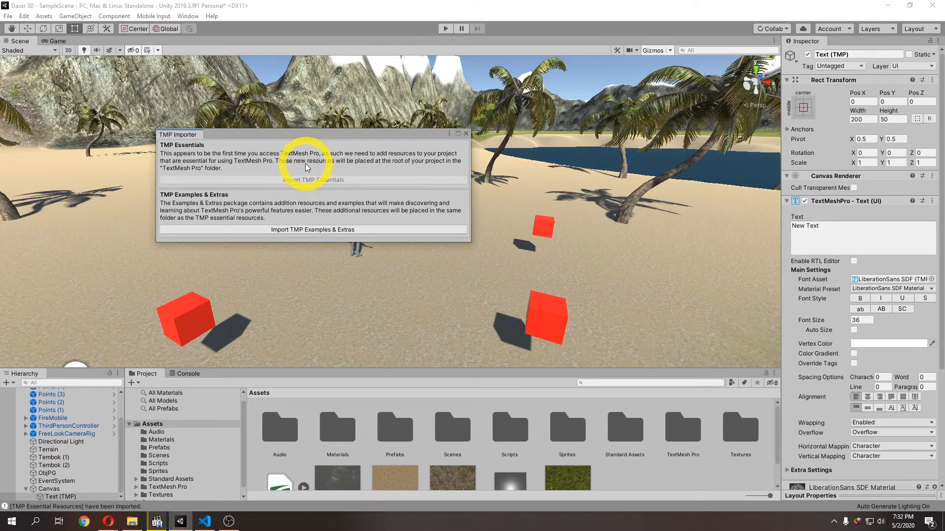
{"action": "left_click", "coordinate": [465, 134]}
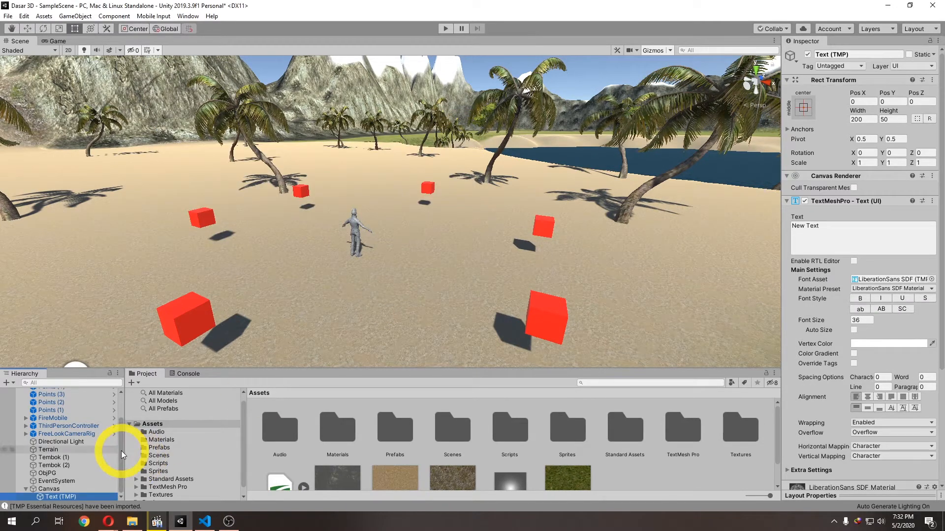
Examine the component settings of the Canvas and EventSystem objects.
{"action": "left_click", "coordinate": [74, 16]}
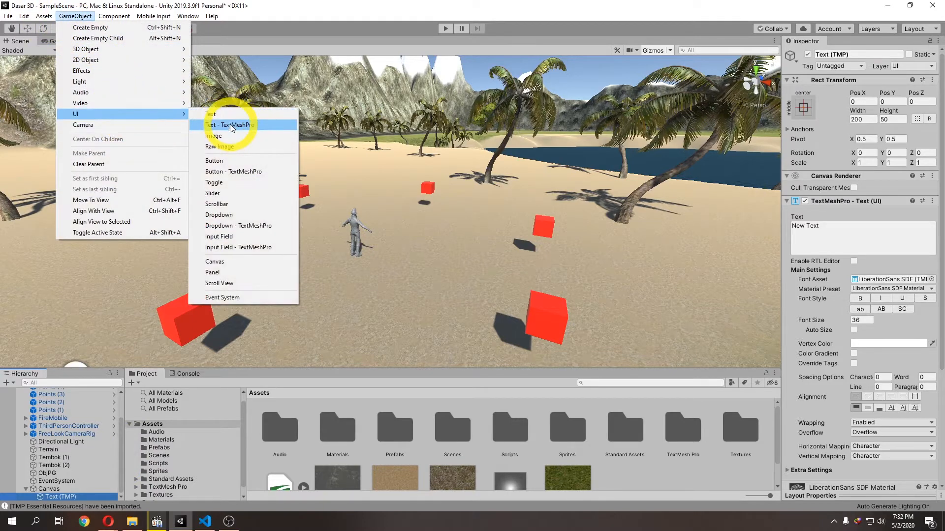
{"action": "left_click", "coordinate": [286, 56]}
{"action": "left_click", "coordinate": [76, 496]}
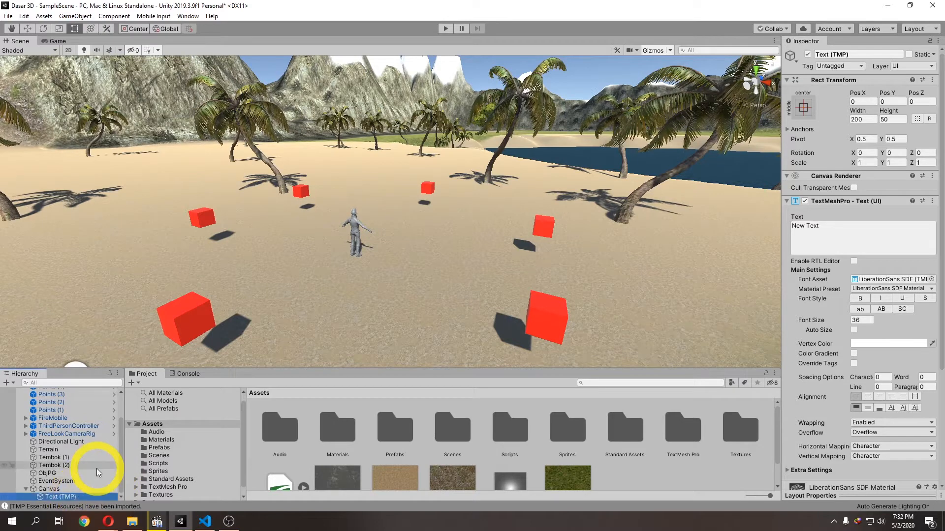
{"action": "left_click", "coordinate": [56, 490]}
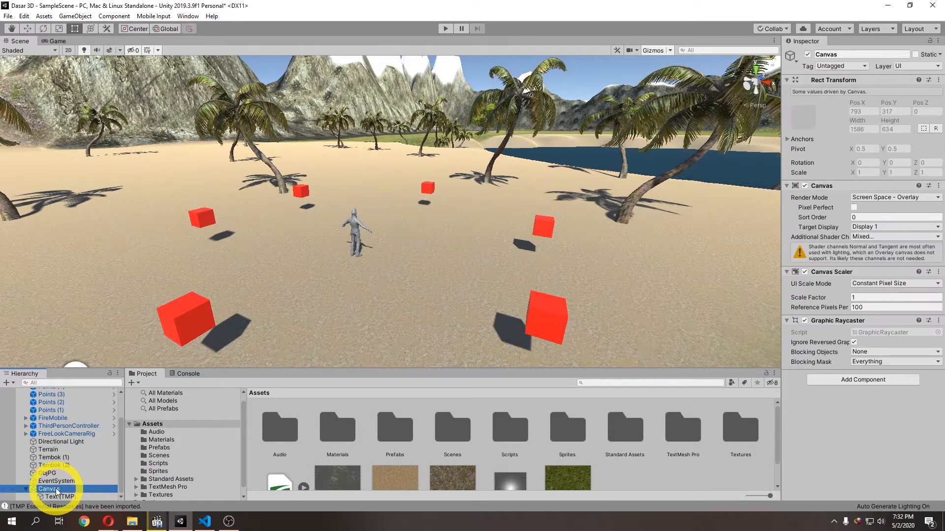
{"action": "left_click", "coordinate": [59, 482]}
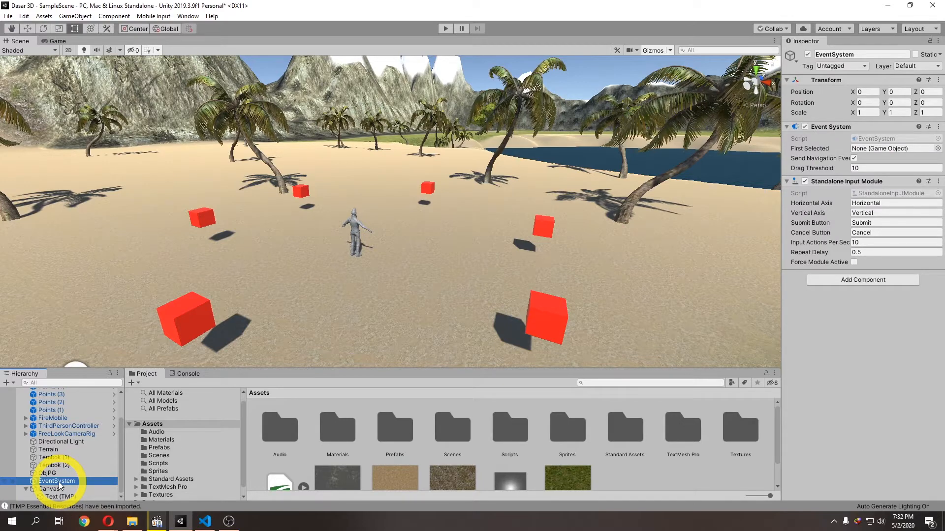
Change the Canvas text object's content to "Score" and align it vertically to the middle.
{"action": "double_click", "coordinate": [49, 489]}
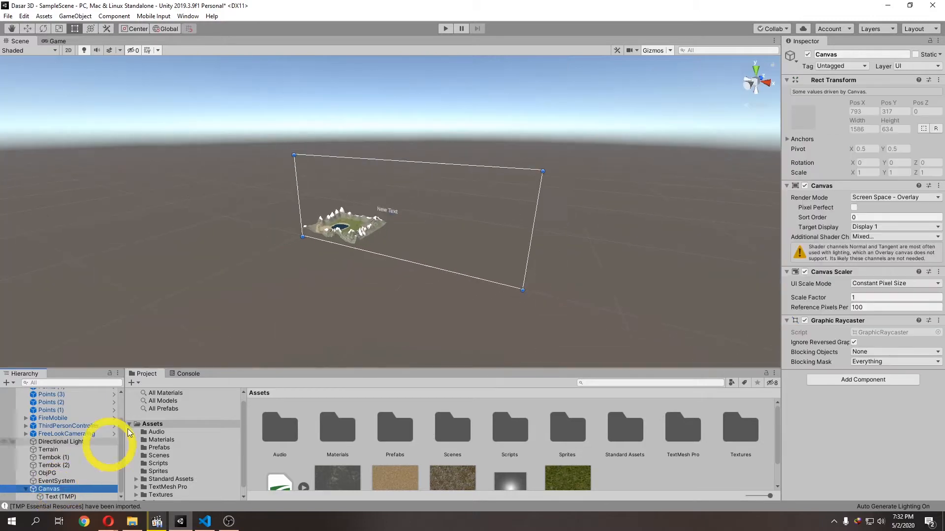
{"action": "left_click_drag", "start_coordinate": [369, 232], "coordinate": [486, 235], "text": "alt"}
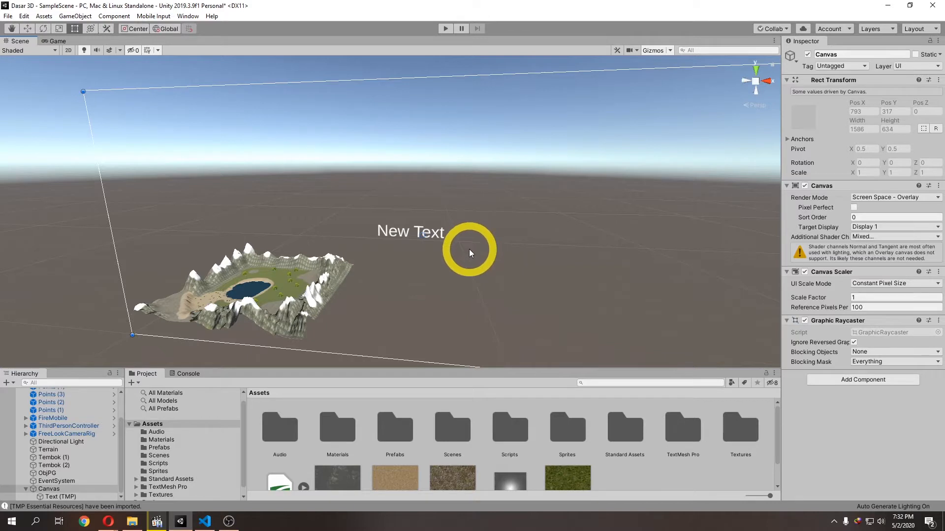
{"action": "left_click", "coordinate": [86, 497]}
{"action": "left_click", "coordinate": [825, 229]}
{"action": "type", "text": "Score"}
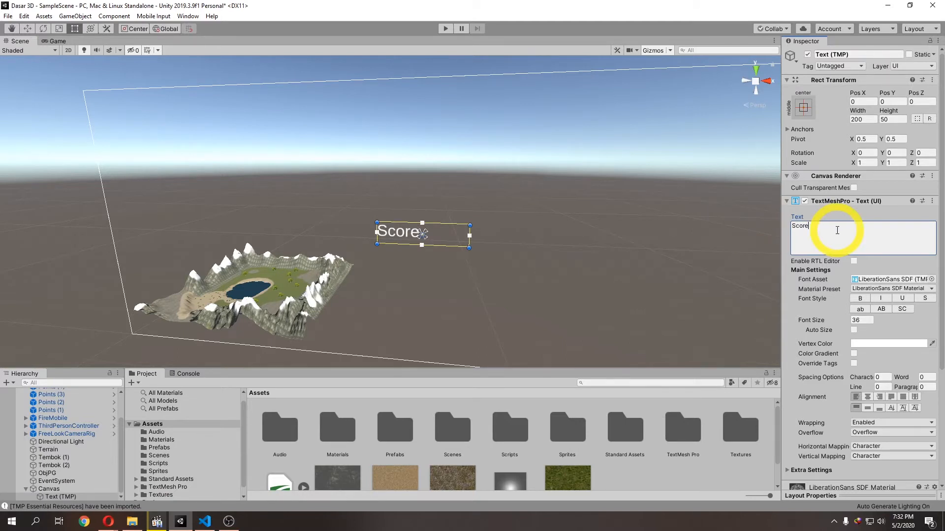
{"action": "left_click", "coordinate": [868, 409]}
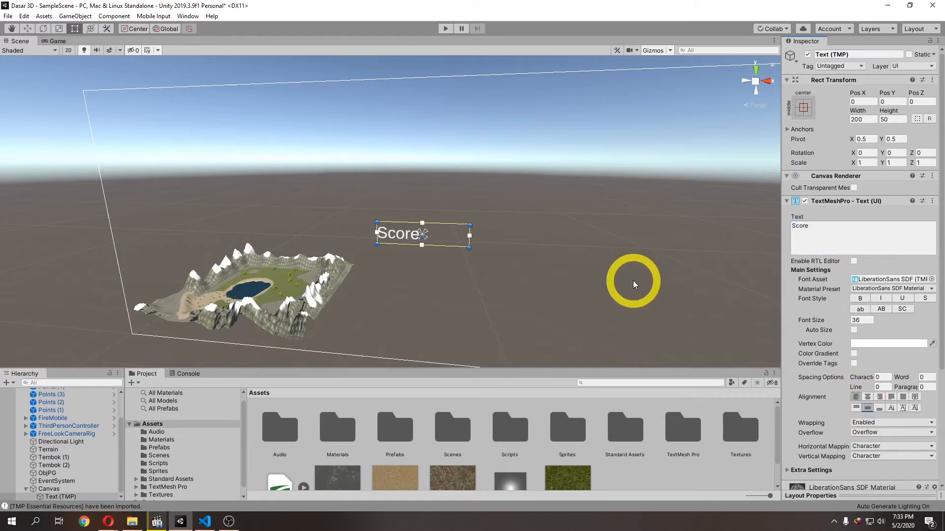
Check how the Score text is placed over the scene in the Game view.
{"action": "scroll", "coordinate": [819, 346], "scroll_direction": "down", "scroll_amount": 3}
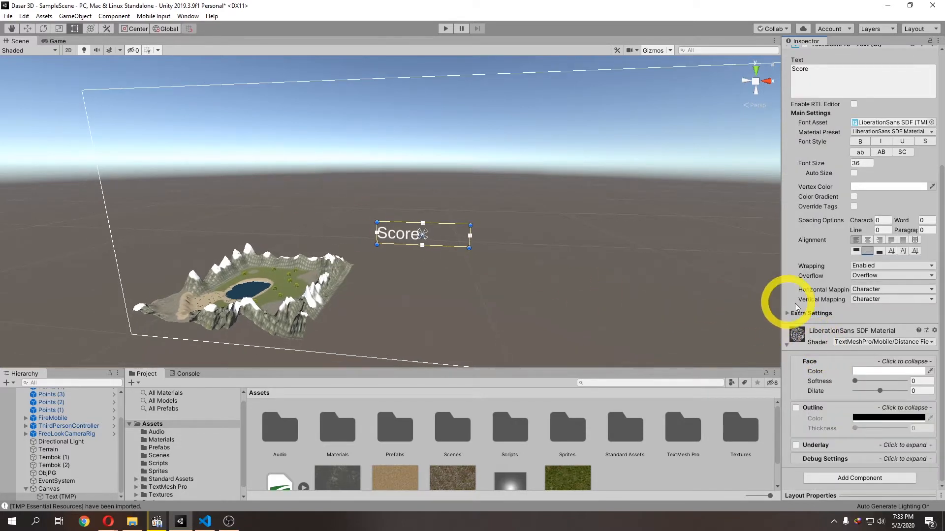
{"action": "left_click", "coordinate": [57, 42]}
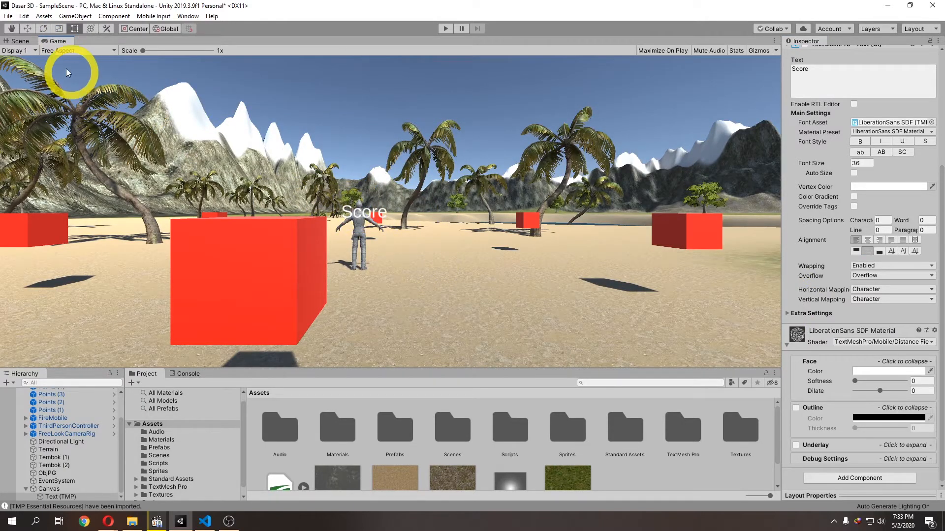
{"action": "left_click", "coordinate": [21, 42]}
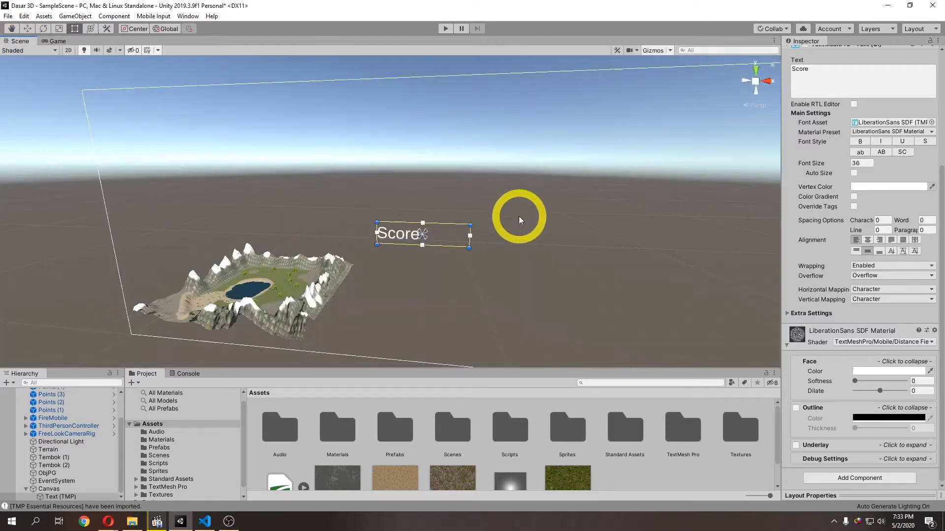
{"action": "left_click", "coordinate": [53, 42]}
{"action": "left_click", "coordinate": [19, 41]}
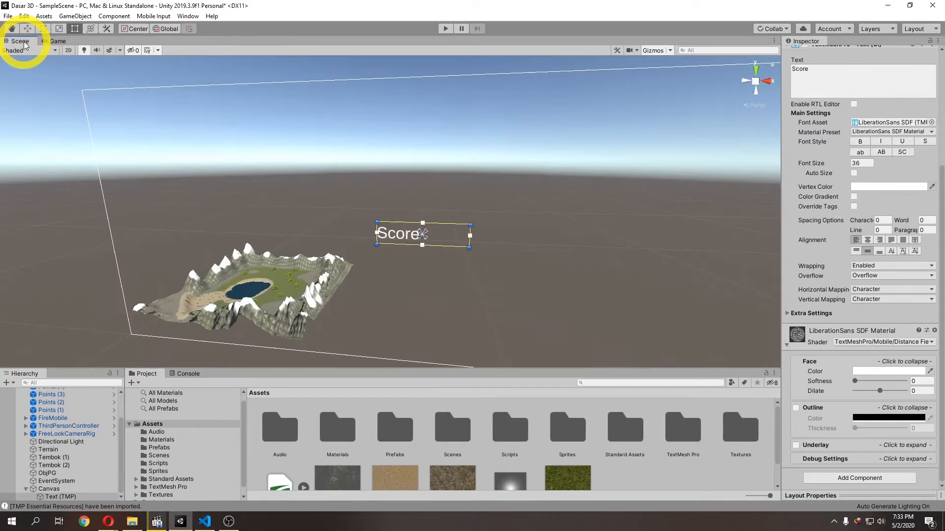
Move the Score text to the upper-left corner of the canvas, at about X -660, Y 274.
{"action": "scroll", "coordinate": [544, 228], "scroll_direction": "down", "scroll_amount": 1}
{"action": "scroll", "coordinate": [817, 193], "scroll_direction": "up", "scroll_amount": 5}
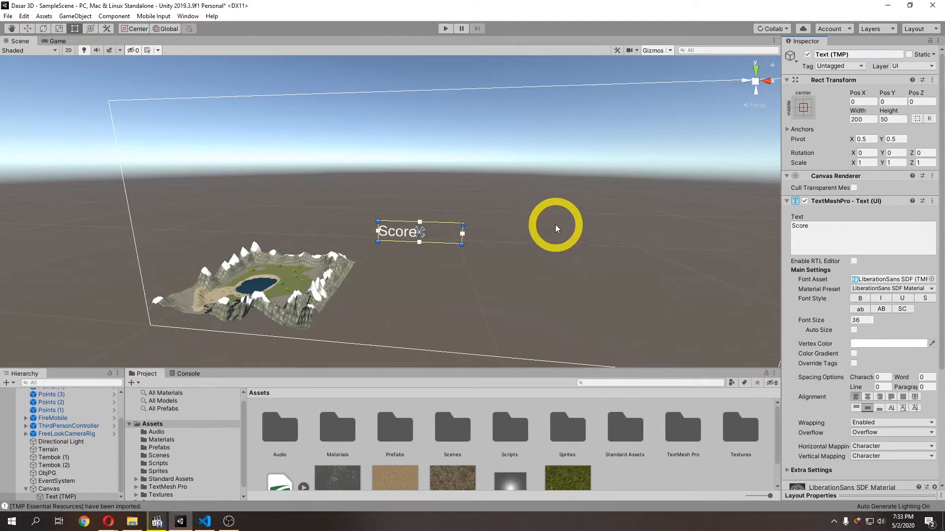
{"action": "middle_click_drag", "start_coordinate": [557, 226], "coordinate": [497, 238]}
{"action": "left_click_drag", "start_coordinate": [333, 247], "coordinate": [84, 136]}
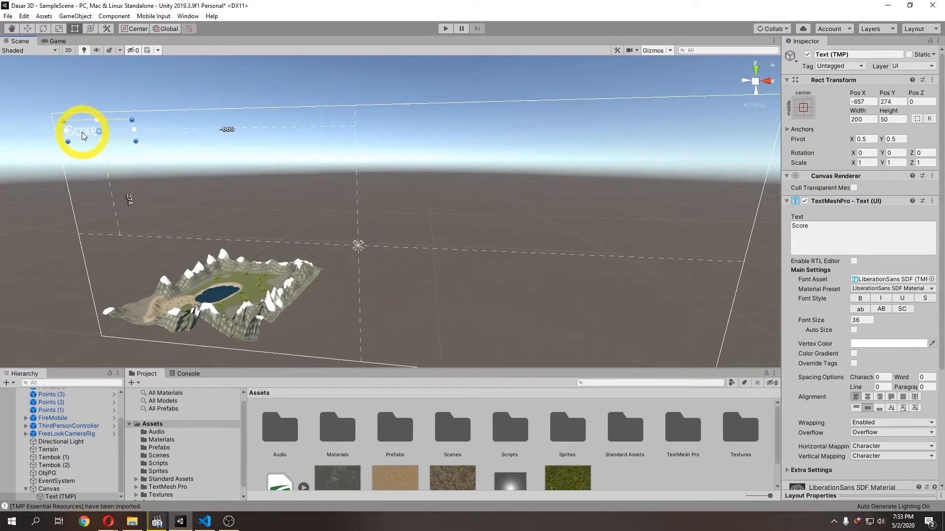
Set the face color of the Score text's LiberationSans SDF Material to yellow.
{"action": "scroll", "coordinate": [885, 345], "scroll_direction": "down", "scroll_amount": 4}
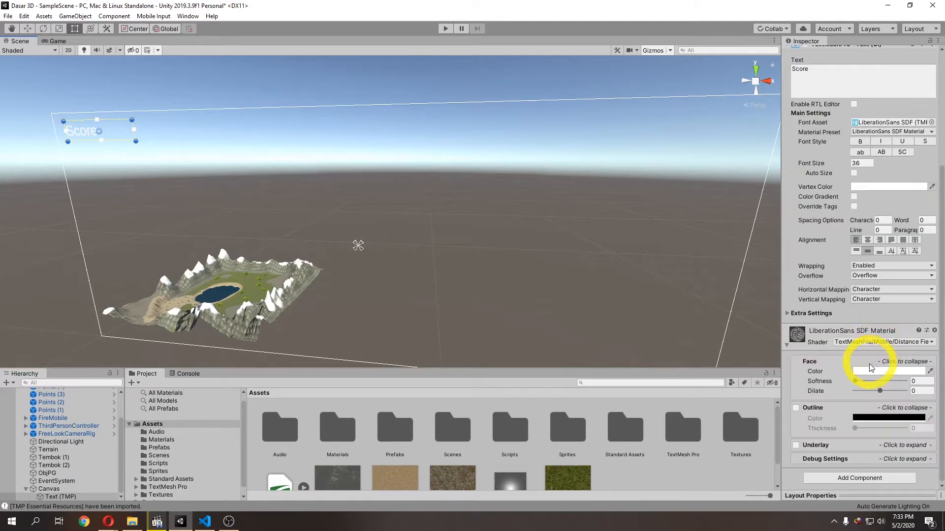
{"action": "left_click_drag", "start_coordinate": [149, 195], "coordinate": [436, 259], "text": "alt"}
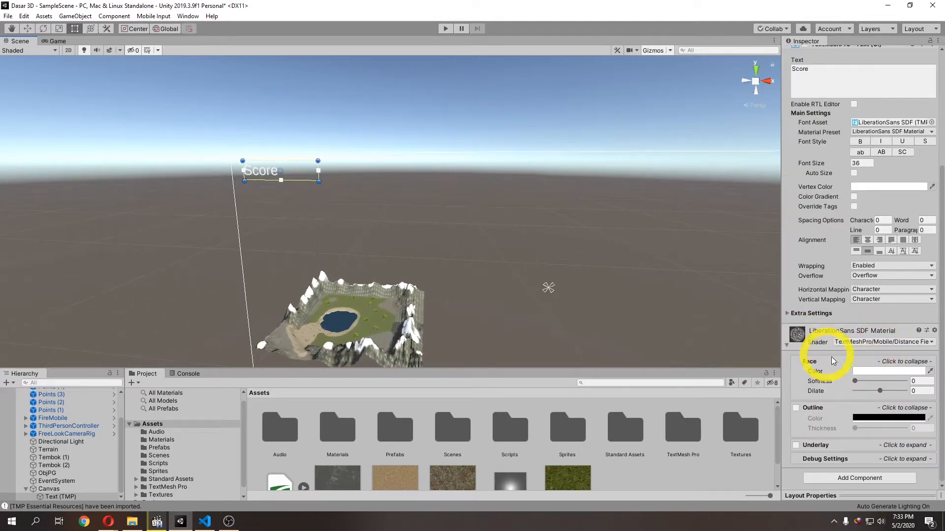
{"action": "left_click", "coordinate": [872, 371]}
{"action": "left_click", "coordinate": [86, 53]}
{"action": "left_click_drag", "start_coordinate": [85, 70], "coordinate": [92, 61]}
{"action": "left_click", "coordinate": [113, 8]}
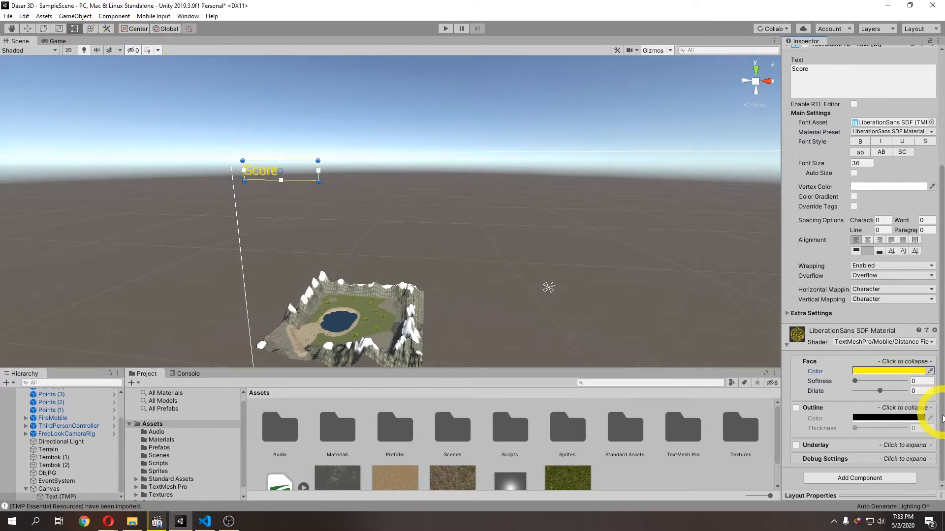
Enable a black outline on the Score text's LiberationSans SDF Material.
{"action": "left_click", "coordinate": [796, 408]}
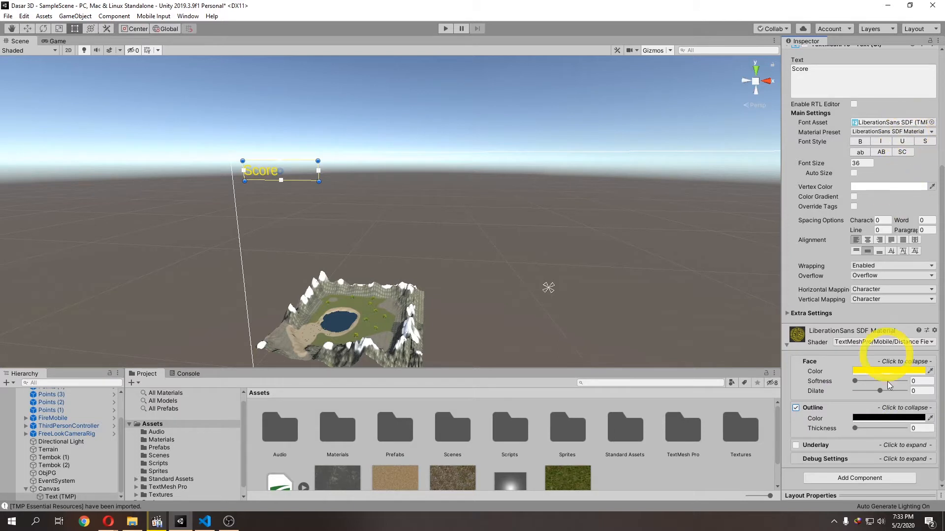
{"action": "left_click", "coordinate": [891, 418]}
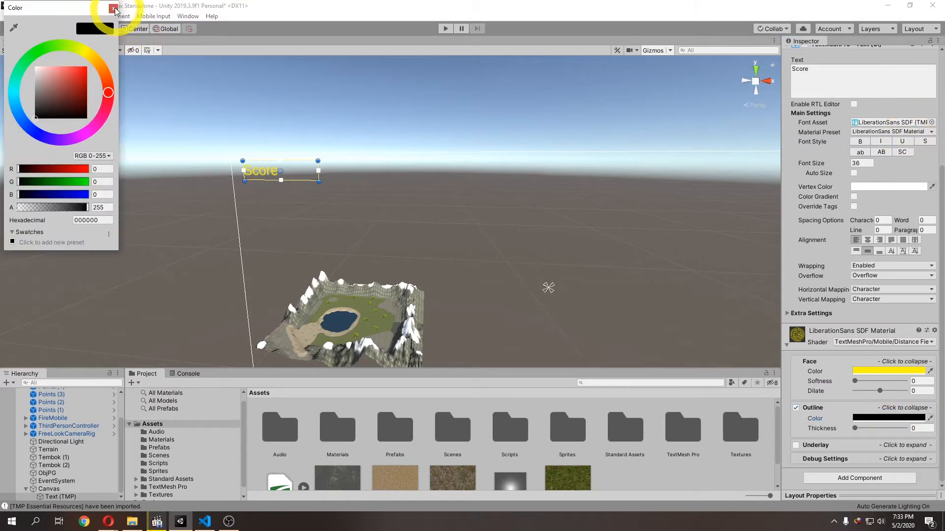
{"action": "left_click", "coordinate": [113, 8]}
Switch the Score text's material preset to LiberationSans SDF - Outline.
{"action": "scroll", "coordinate": [251, 152], "scroll_direction": "up", "scroll_amount": 4}
{"action": "middle_click_drag", "start_coordinate": [250, 150], "coordinate": [295, 202]}
{"action": "left_click", "coordinate": [888, 133]}
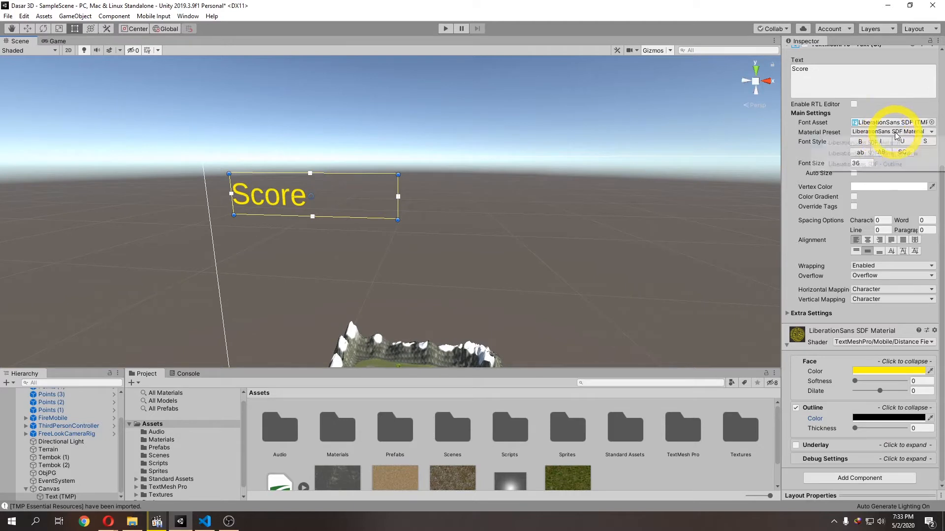
{"action": "left_click", "coordinate": [892, 167]}
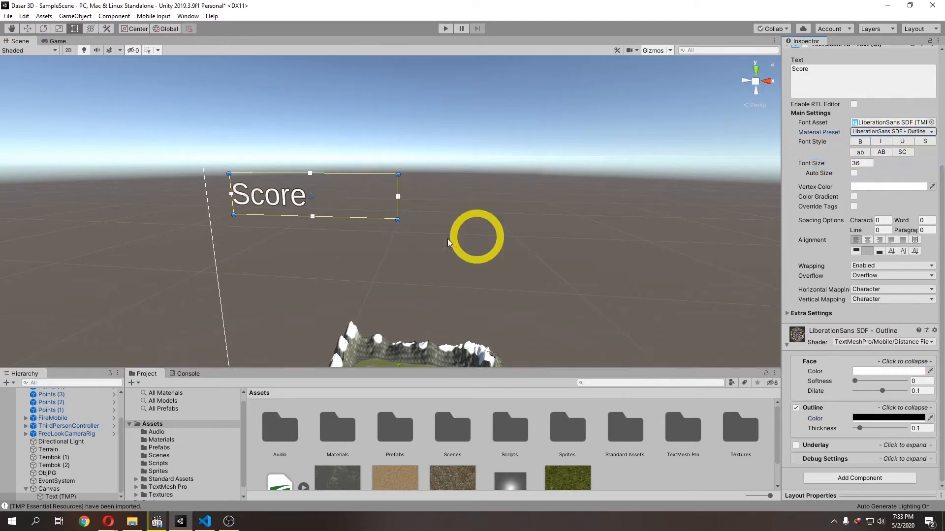
Set the face color of the LiberationSans SDF - Outline material to yellow, hex E9EC00.
{"action": "left_click", "coordinate": [883, 371]}
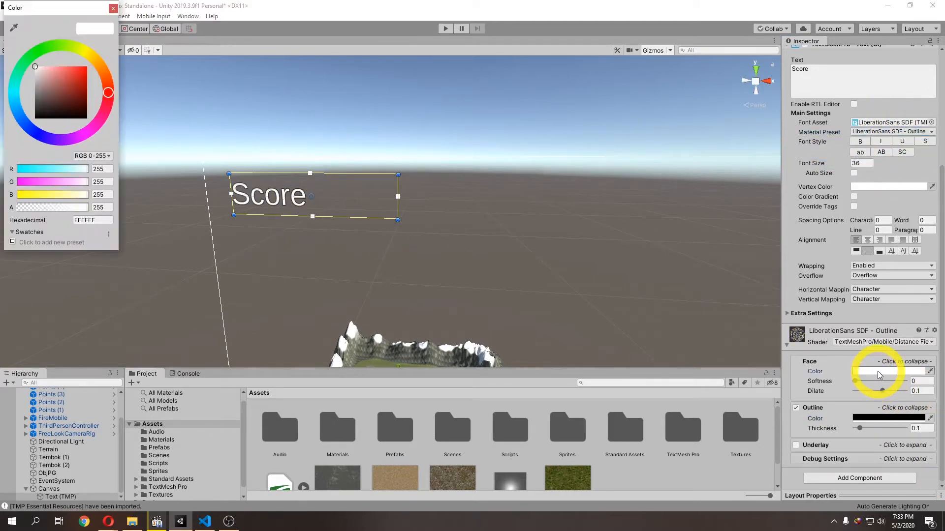
{"action": "left_click_drag", "start_coordinate": [84, 52], "coordinate": [100, 69]}
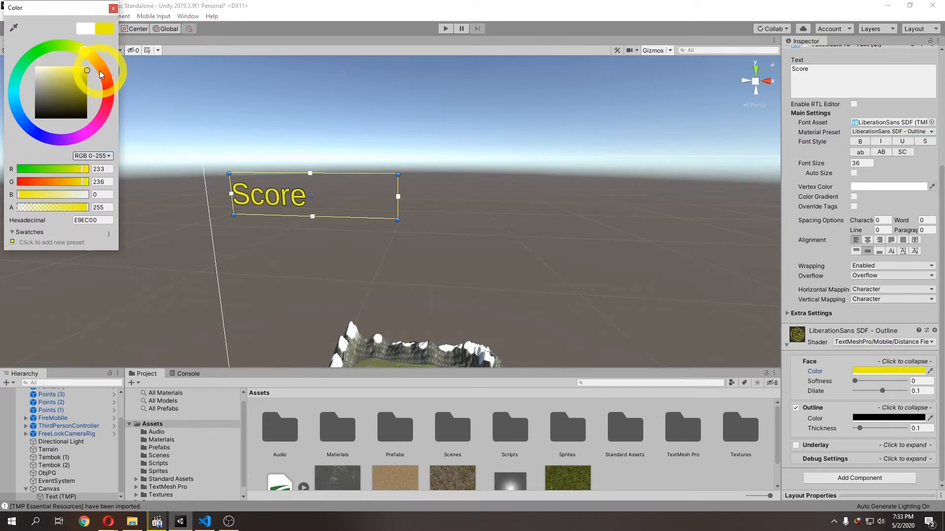
{"action": "left_click", "coordinate": [113, 8]}
{"action": "left_click", "coordinate": [327, 195]}
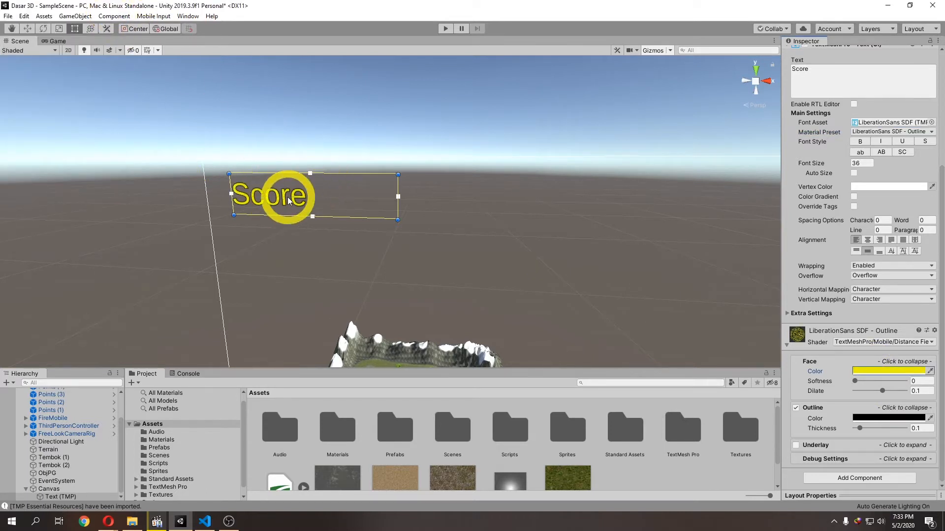
Preview the Score text in the Game view at 16:9, restore Free Aspect and return to the Scene view.
{"action": "scroll", "coordinate": [850, 225], "scroll_direction": "up", "scroll_amount": 5}
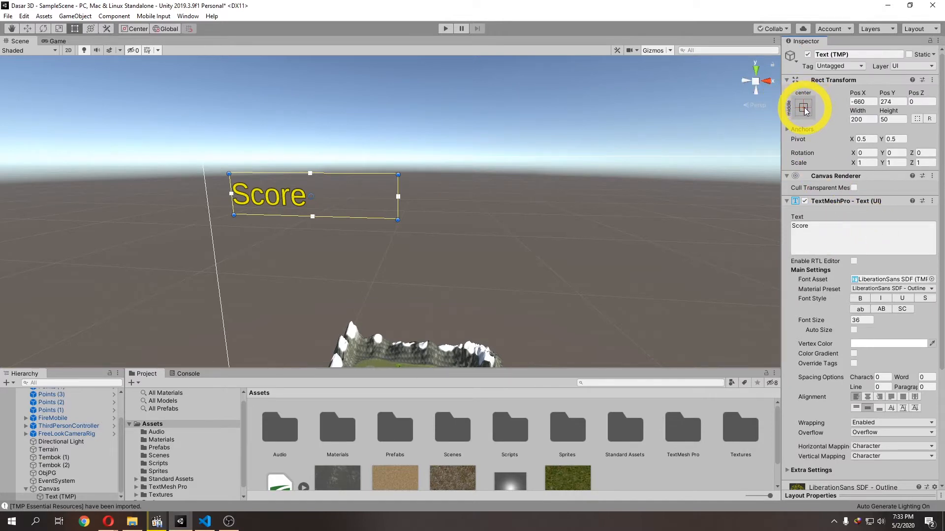
{"action": "left_click", "coordinate": [56, 41]}
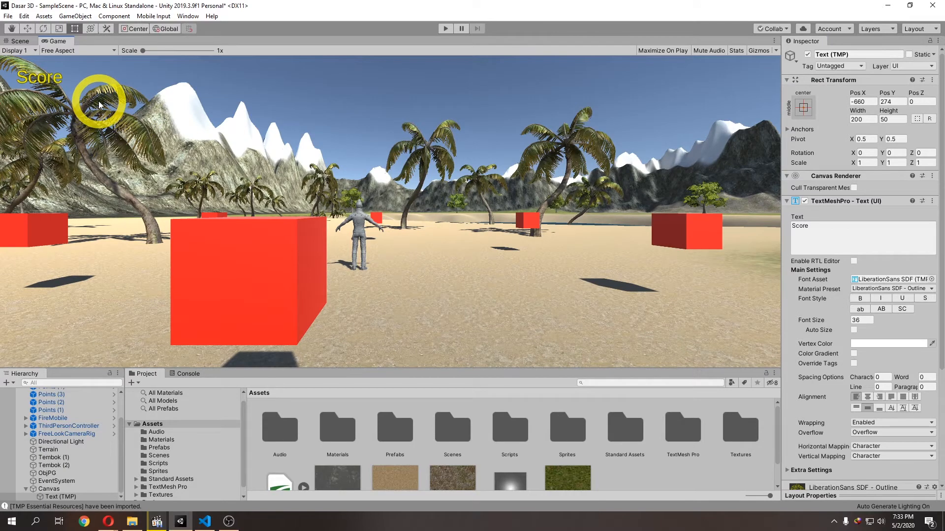
{"action": "left_click", "coordinate": [89, 51]}
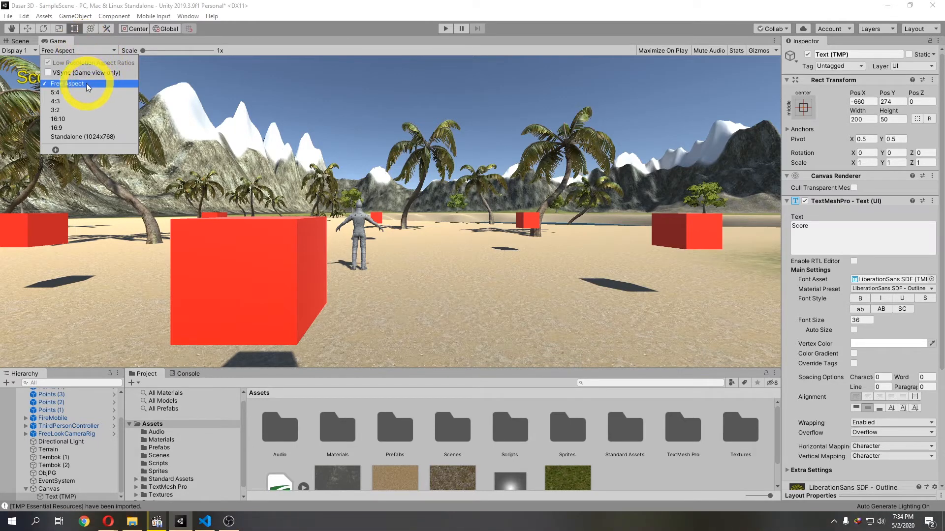
{"action": "left_click", "coordinate": [92, 128]}
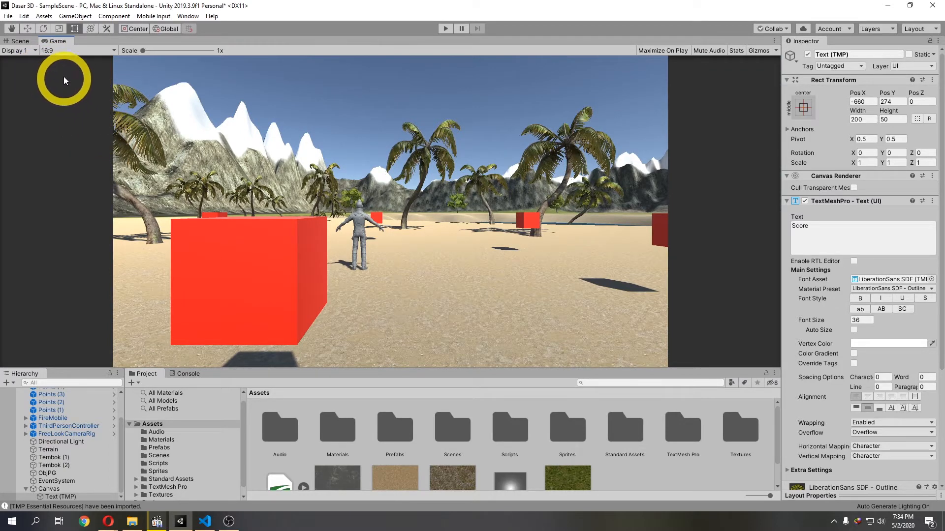
{"action": "left_click", "coordinate": [58, 50]}
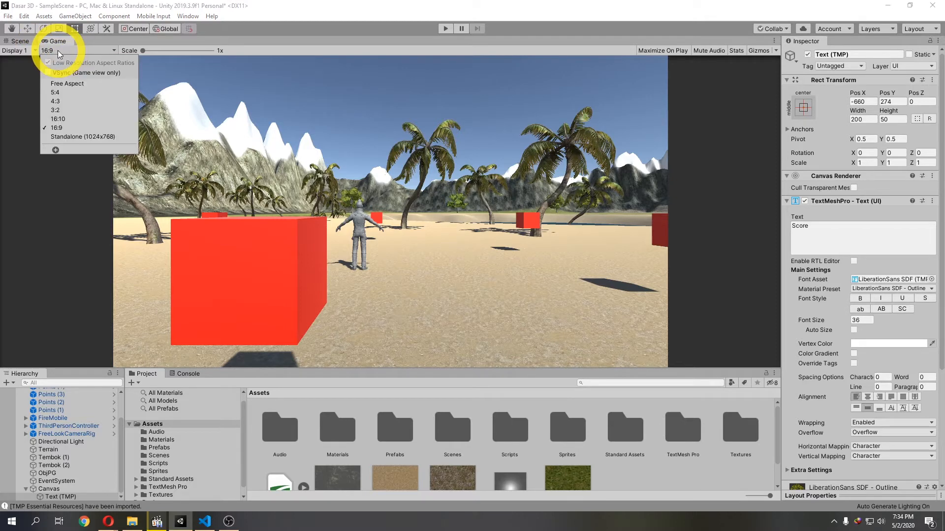
{"action": "left_click", "coordinate": [60, 84]}
{"action": "left_click", "coordinate": [19, 41]}
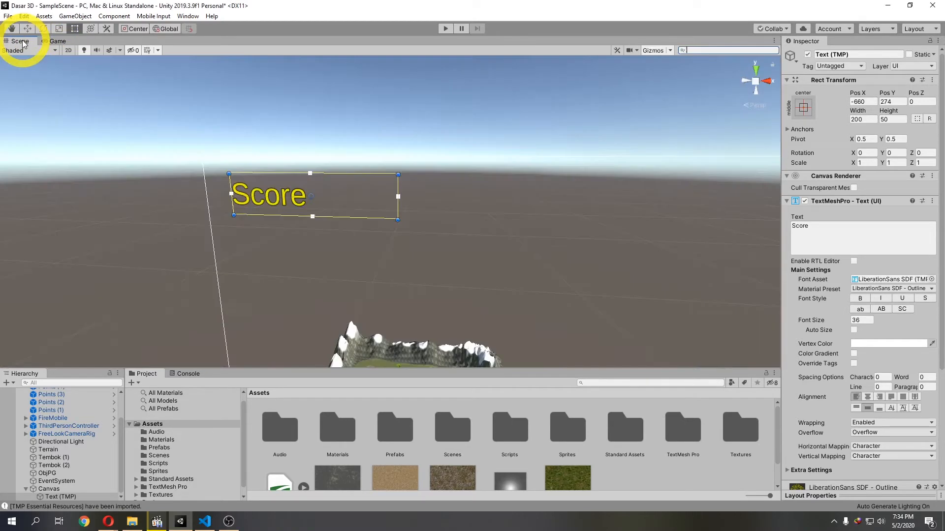
Anchor the Score text to the top-left corner of the canvas.
{"action": "left_click", "coordinate": [803, 108]}
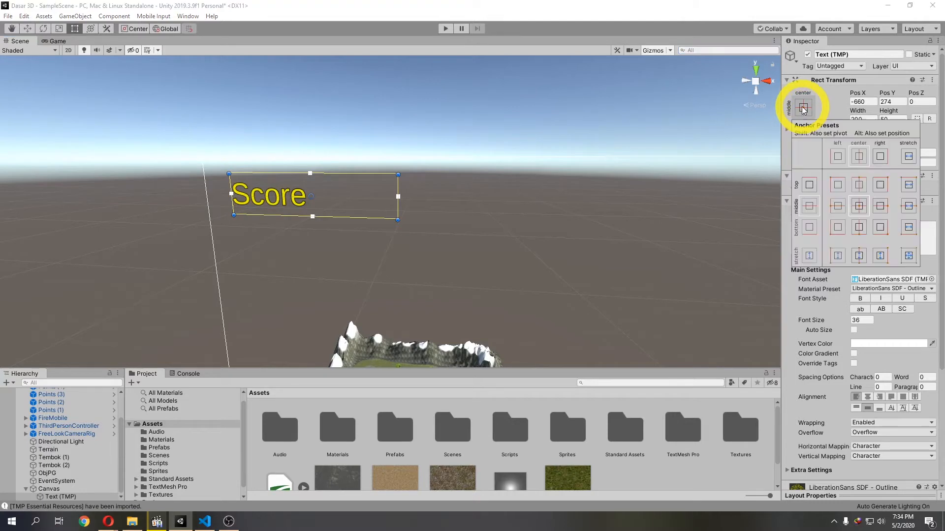
{"action": "left_click", "coordinate": [838, 185]}
{"action": "left_click", "coordinate": [371, 137]}
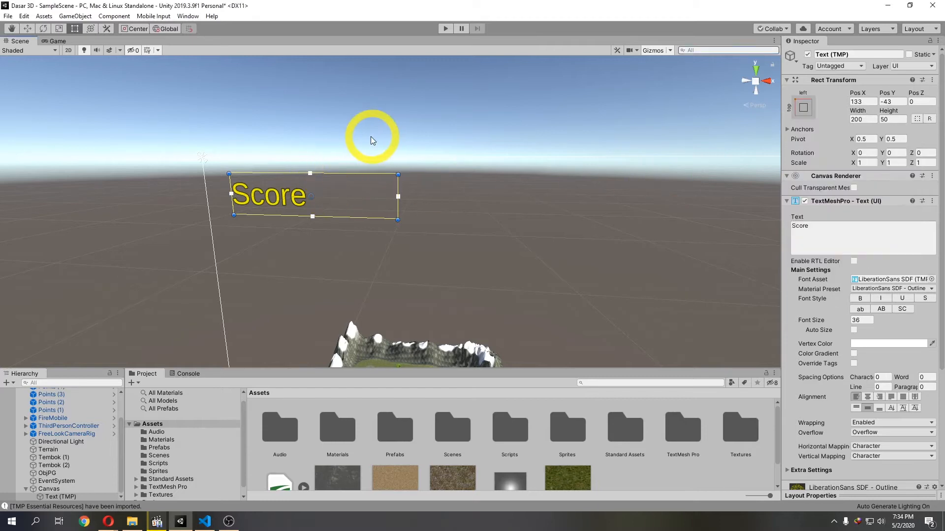
Preview the Score text in the Game view at 16:9 and 4:3, restore Free Aspect and return to the Scene view.
{"action": "left_click", "coordinate": [49, 40]}
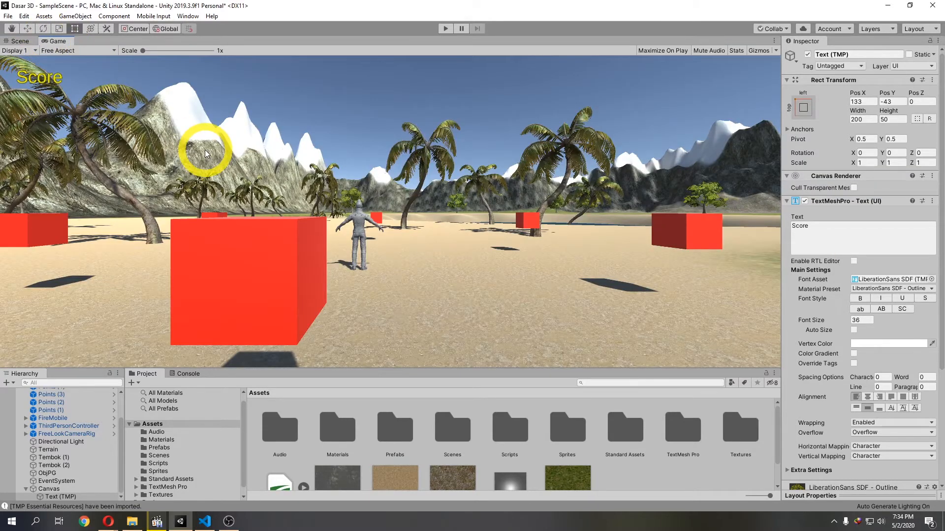
{"action": "left_click", "coordinate": [75, 51]}
{"action": "left_click", "coordinate": [60, 123]}
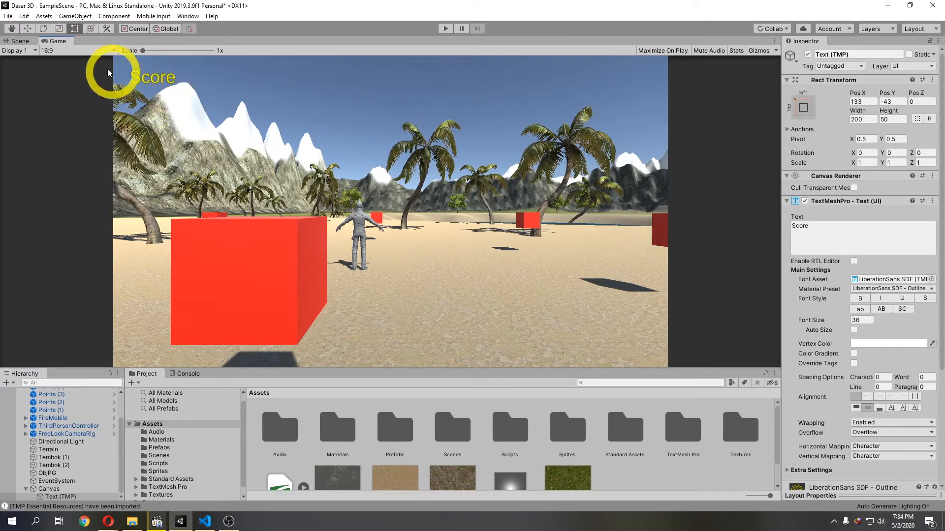
{"action": "left_click", "coordinate": [84, 50]}
{"action": "left_click", "coordinate": [73, 92]}
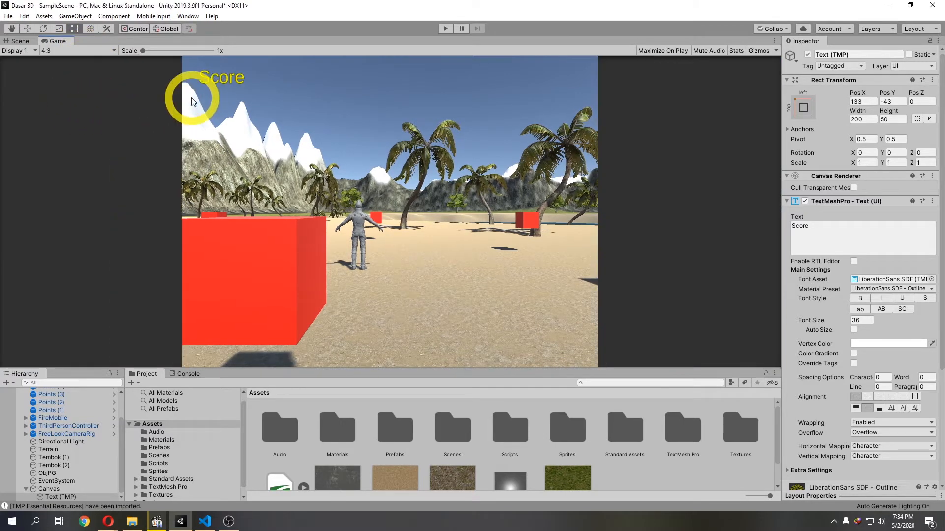
{"action": "left_click", "coordinate": [91, 51]}
{"action": "left_click", "coordinate": [78, 78]}
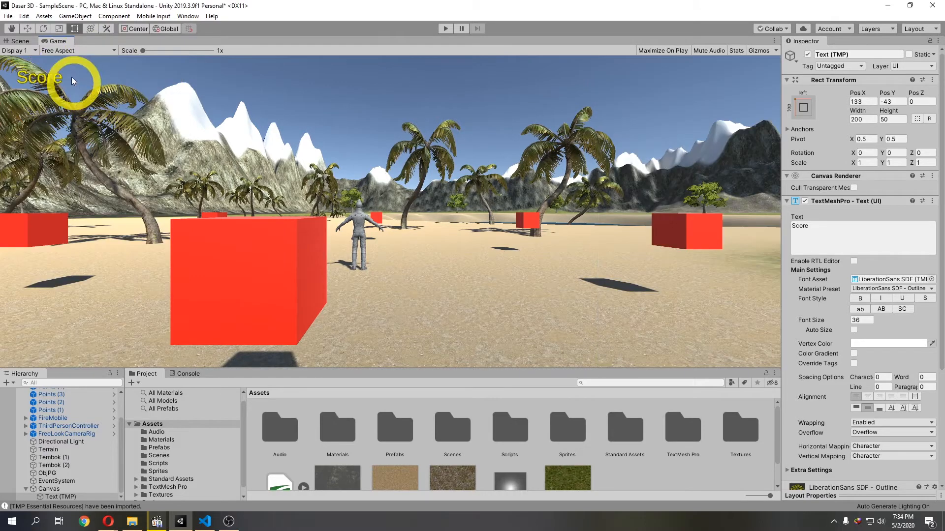
{"action": "left_click", "coordinate": [20, 42]}
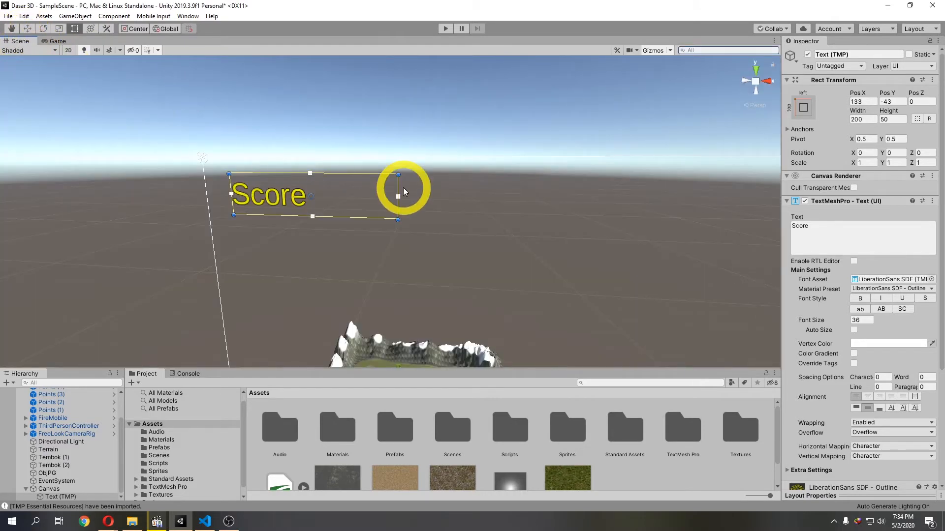
Move the Score text inward from the canvas's upper-left corner, to about X 222, Y -59.
{"action": "middle_click_drag", "start_coordinate": [569, 206], "coordinate": [487, 200]}
{"action": "scroll", "coordinate": [487, 199], "scroll_direction": "down", "scroll_amount": 3}
{"action": "left_click_drag", "start_coordinate": [219, 171], "coordinate": [288, 186]}
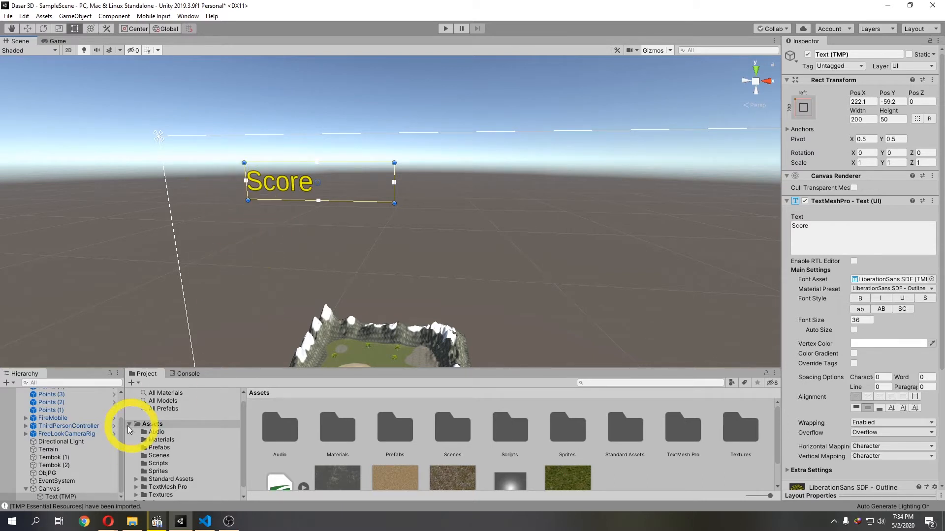
Add a UI Image as a child of the Canvas.
{"action": "right_click", "coordinate": [58, 489]}
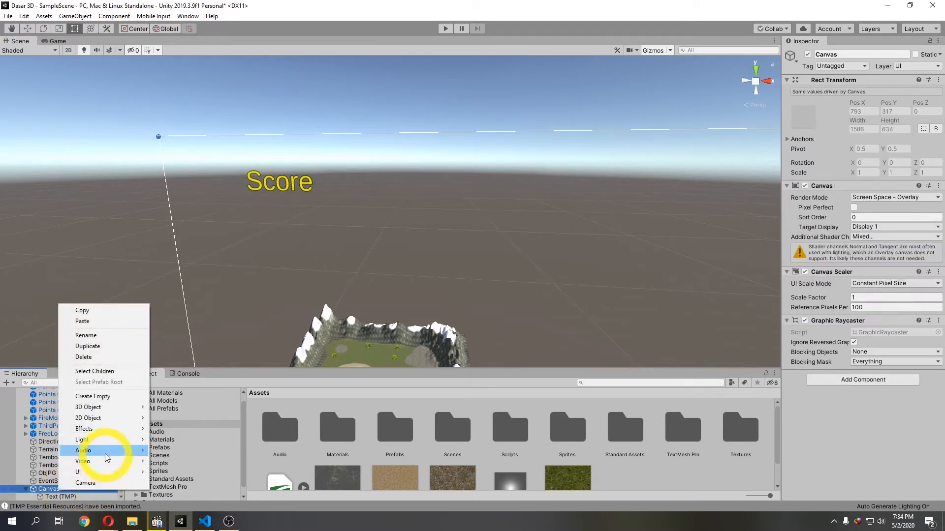
{"action": "mouse_move", "coordinate": [106, 473]}
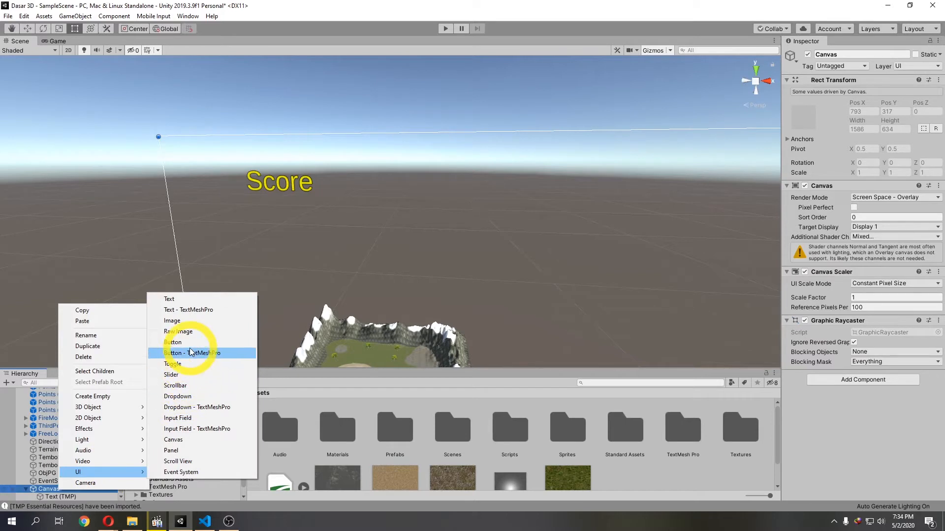
{"action": "left_click", "coordinate": [172, 320]}
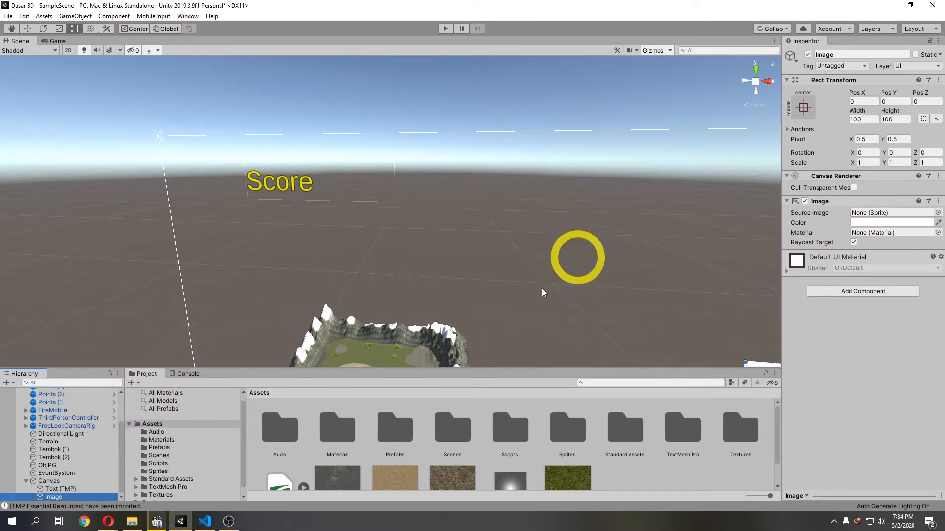
Switch to the Opera browser, look through Flaticon's coin icons, open a gold dollar coin icon, and return to Unity.
{"action": "mouse_move", "coordinate": [117, 528]}
{"action": "left_click", "coordinate": [147, 482]}
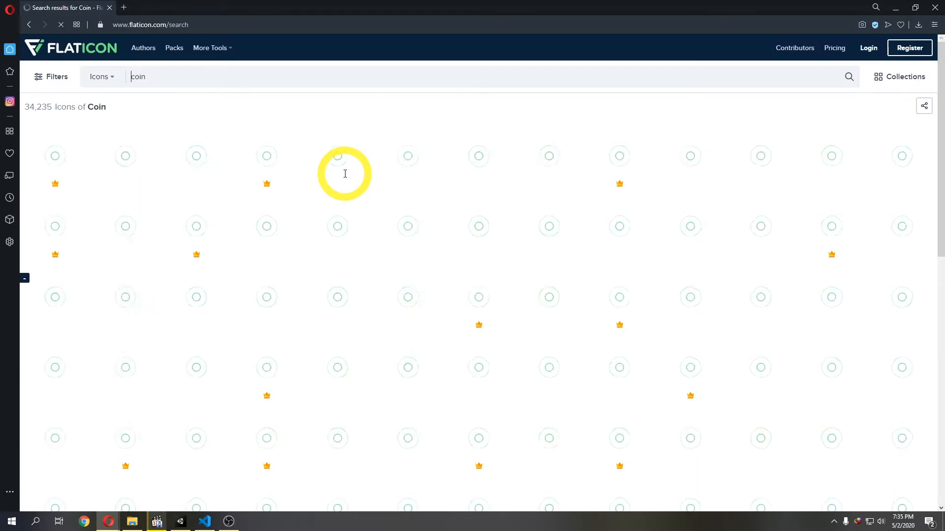
{"action": "scroll", "coordinate": [345, 173], "scroll_direction": "down", "scroll_amount": 1}
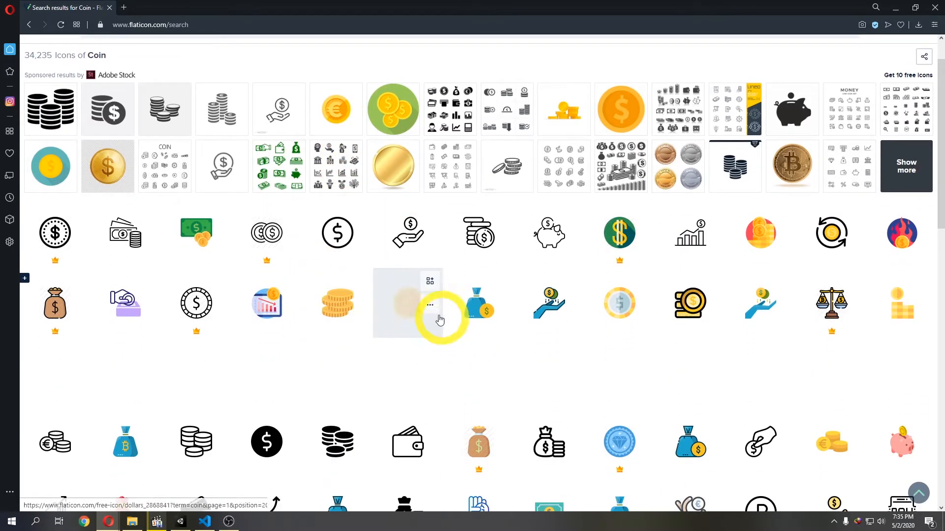
{"action": "left_click", "coordinate": [405, 316]}
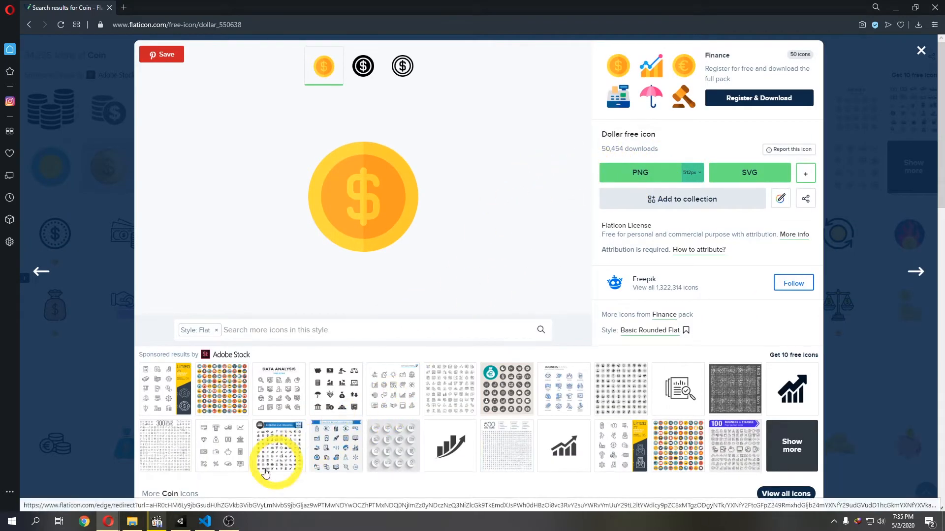
{"action": "left_click", "coordinate": [181, 521]}
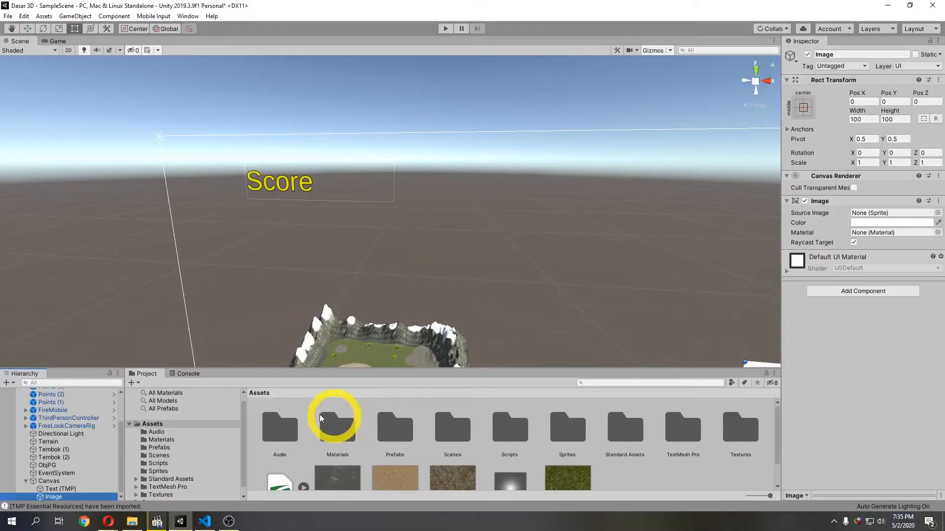
Change the texture type of Coins in the Sprites folder to Sprite (2D and UI) and apply the import settings.
{"action": "left_click", "coordinate": [166, 427]}
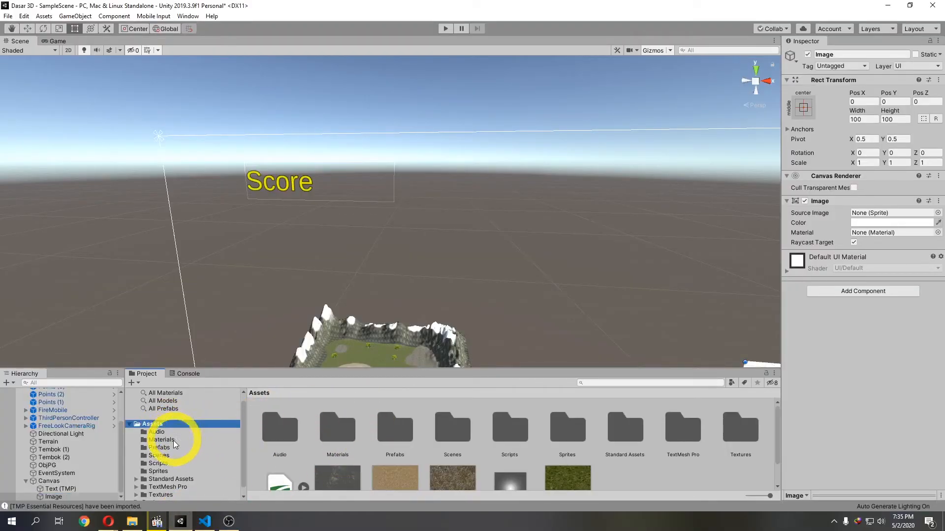
{"action": "left_click", "coordinate": [159, 472]}
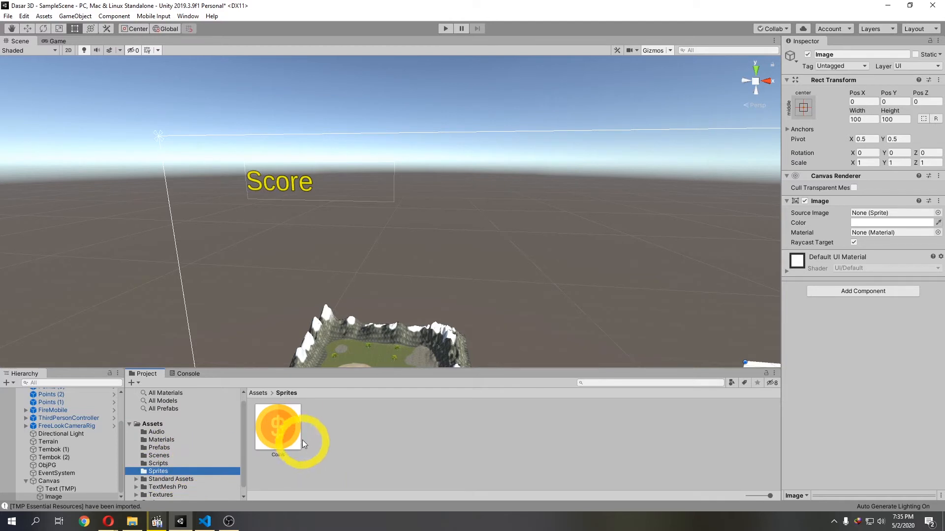
{"action": "left_click", "coordinate": [282, 431]}
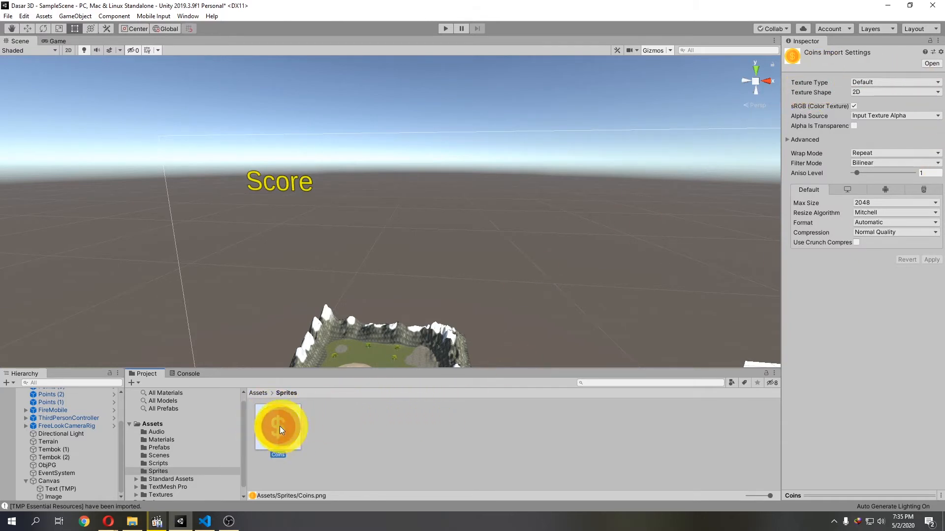
{"action": "middle_click_drag", "start_coordinate": [668, 241], "coordinate": [617, 121]}
{"action": "scroll", "coordinate": [592, 140], "scroll_direction": "down", "scroll_amount": 1}
{"action": "middle_click_drag", "start_coordinate": [506, 244], "coordinate": [527, 264]}
{"action": "left_click", "coordinate": [864, 83]}
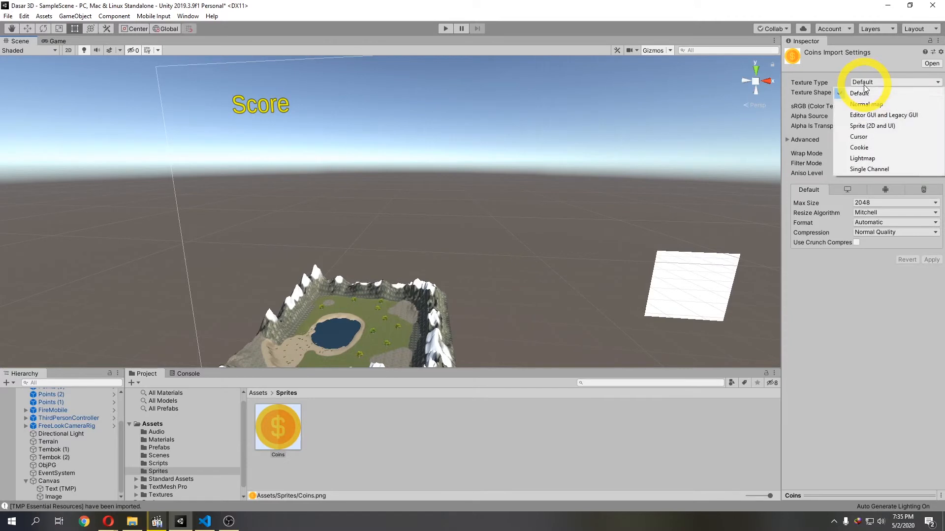
{"action": "left_click", "coordinate": [870, 126]}
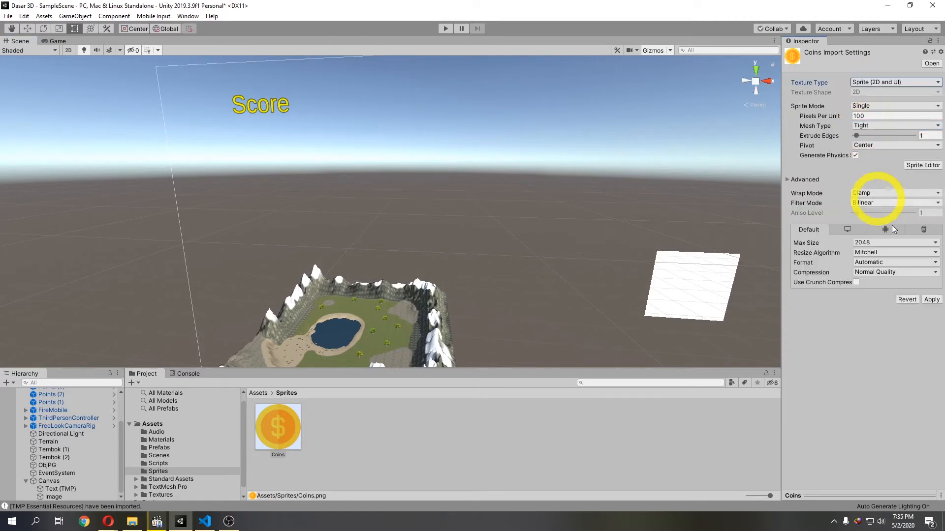
{"action": "left_click", "coordinate": [929, 300]}
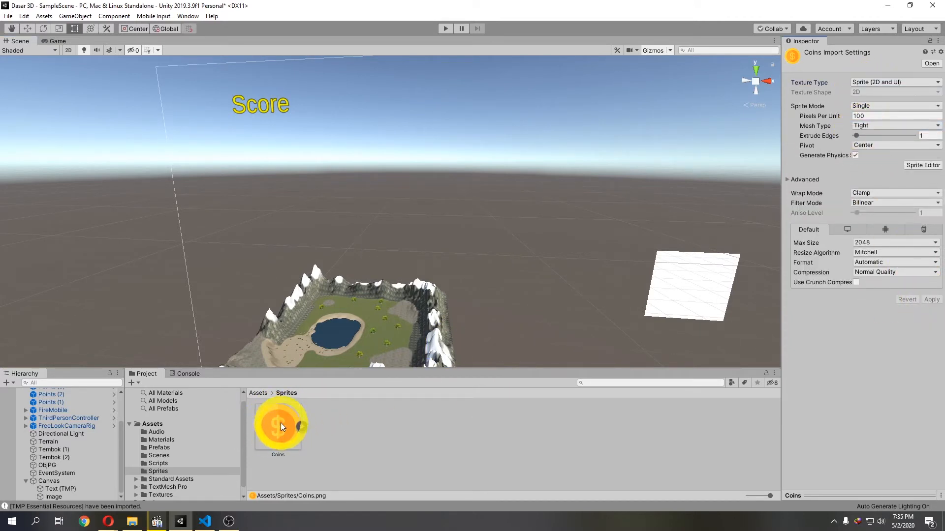
Assign the Coins sprite as the source image of the canvas's Image object.
{"action": "left_click", "coordinate": [80, 480]}
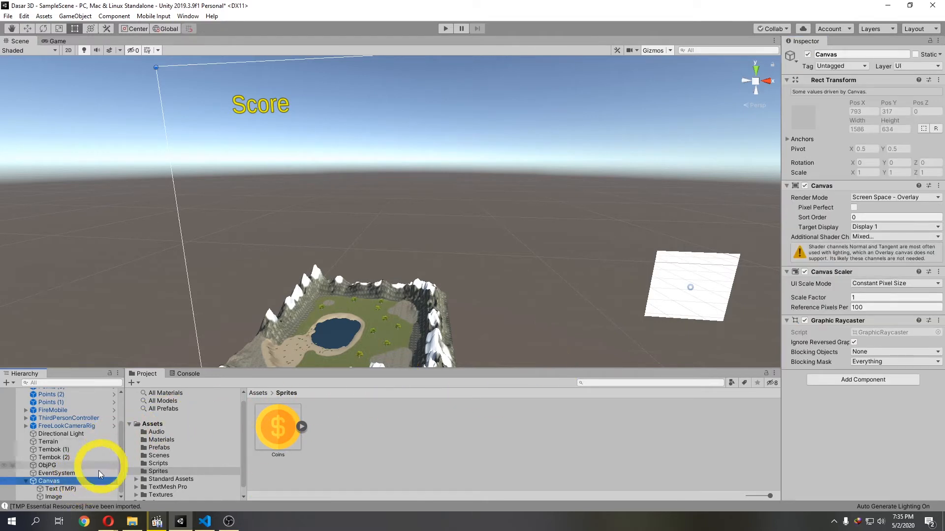
{"action": "left_click", "coordinate": [73, 496]}
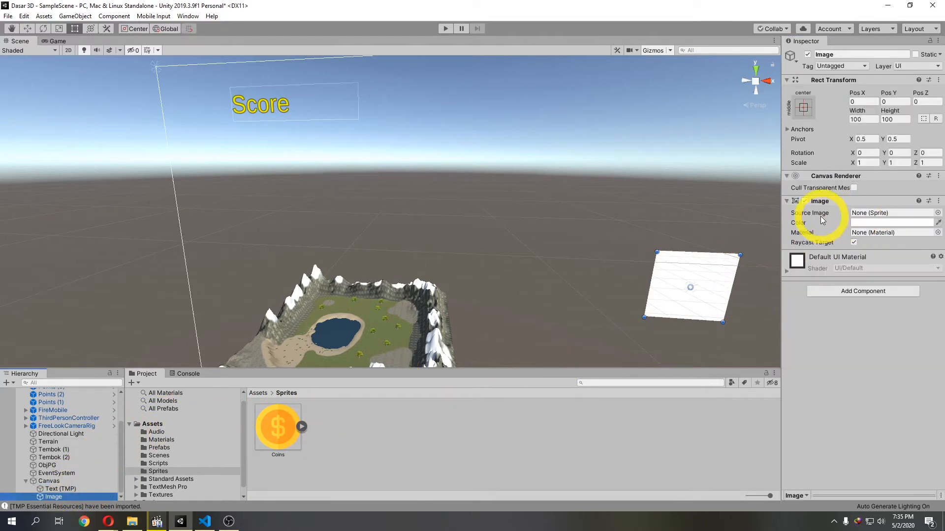
{"action": "left_click_drag", "start_coordinate": [278, 426], "coordinate": [870, 217]}
Move the coin image beside the start of the Score text, to about X -721, Y 250.
{"action": "middle_click_drag", "start_coordinate": [660, 265], "coordinate": [585, 270]}
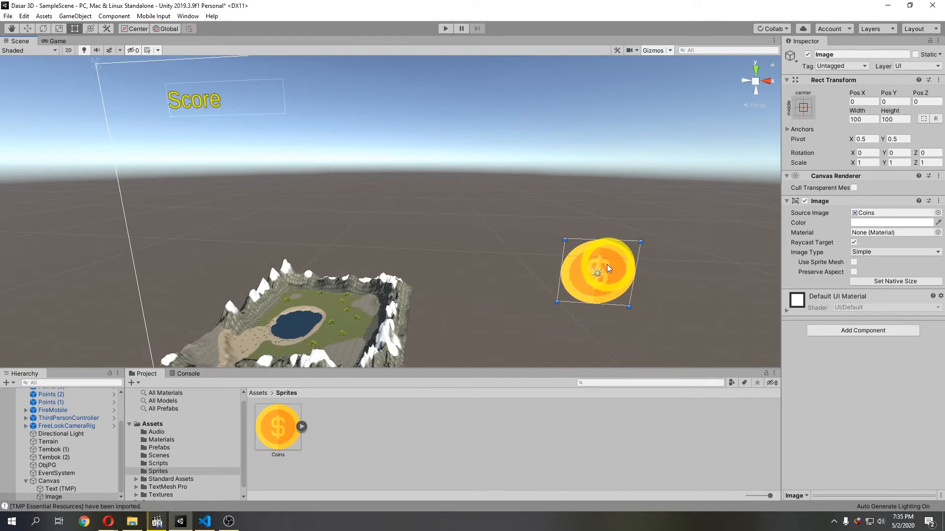
{"action": "left_click_drag", "start_coordinate": [586, 269], "coordinate": [123, 97]}
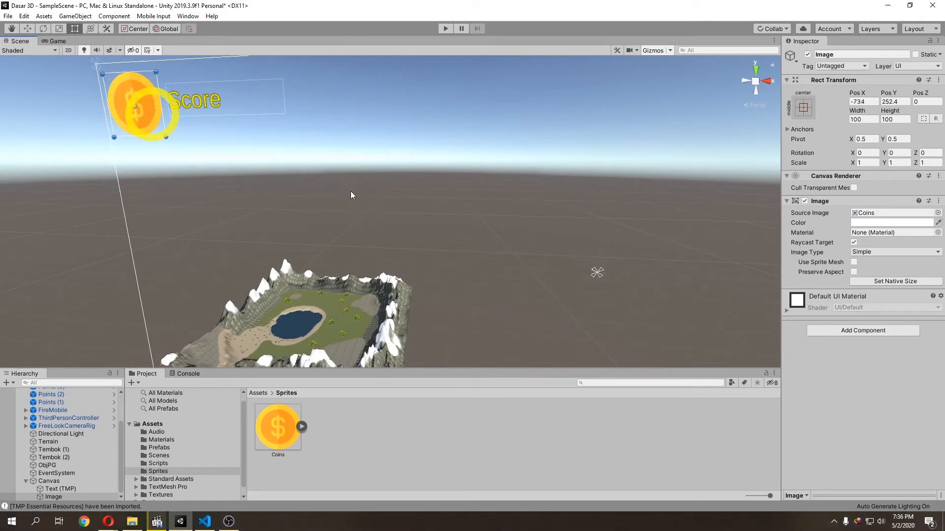
{"action": "middle_click_drag", "start_coordinate": [191, 121], "coordinate": [330, 175]}
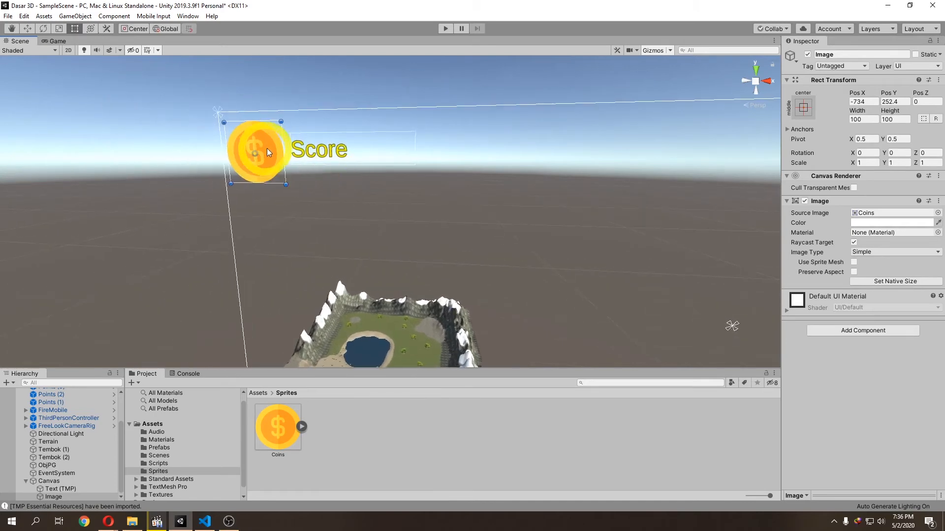
{"action": "left_click_drag", "start_coordinate": [268, 149], "coordinate": [277, 151]}
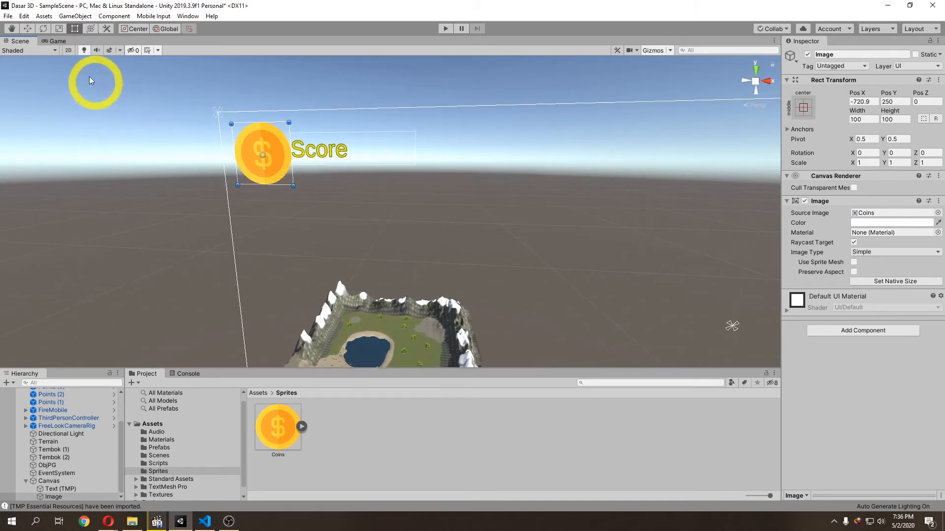
Switch the Scene view to 2D and move the Score text away from the coin, to about X 245, Y -68.
{"action": "left_click", "coordinate": [70, 51]}
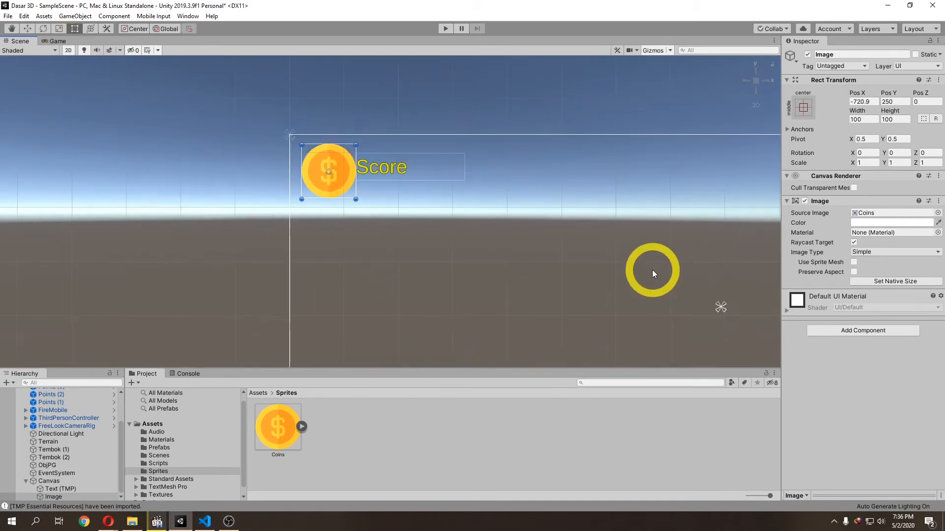
{"action": "left_click", "coordinate": [392, 167]}
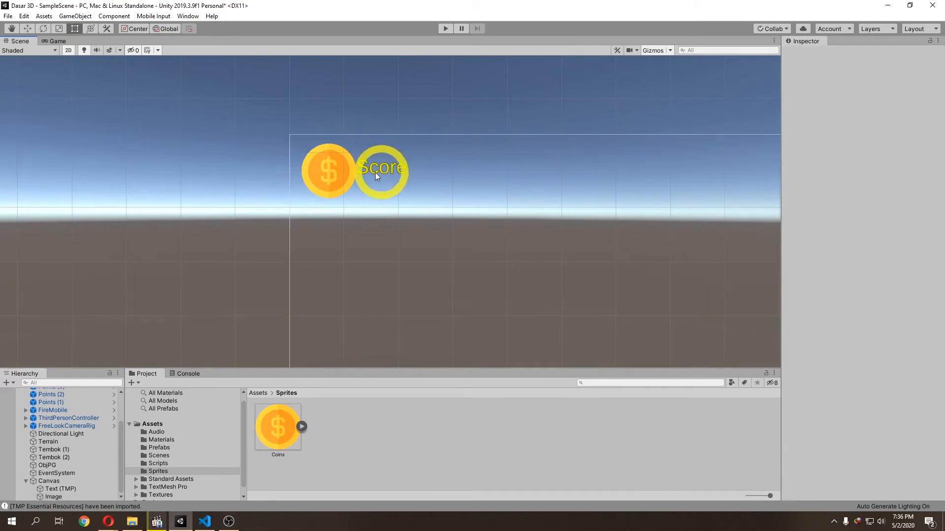
{"action": "left_click", "coordinate": [78, 496]}
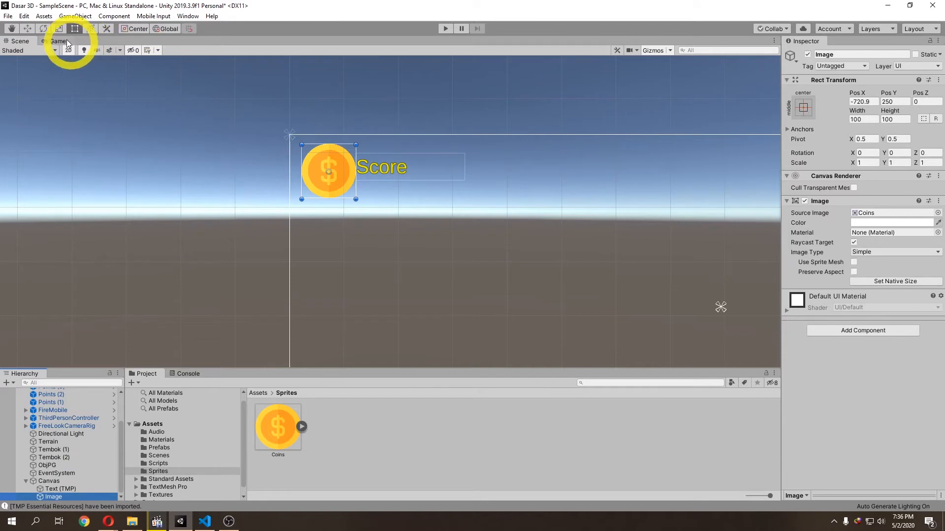
{"action": "left_click", "coordinate": [26, 30]}
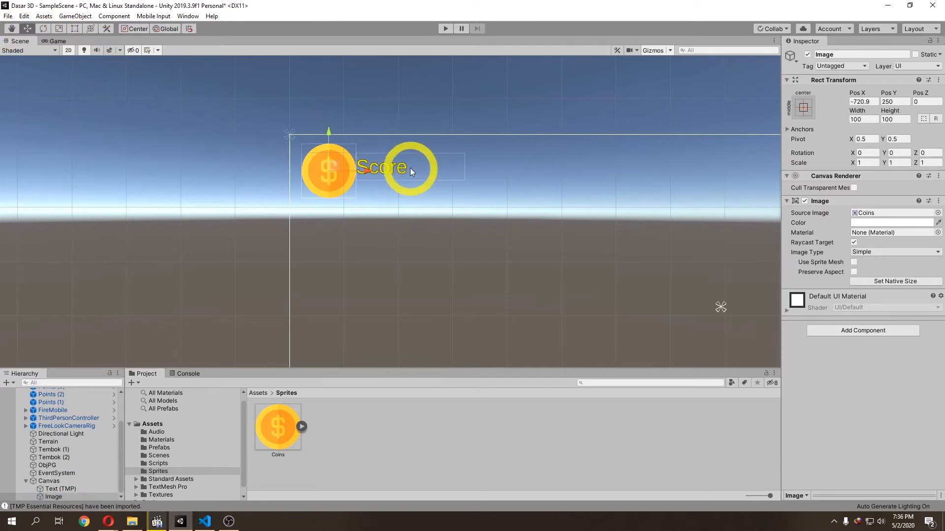
{"action": "left_click", "coordinate": [59, 489]}
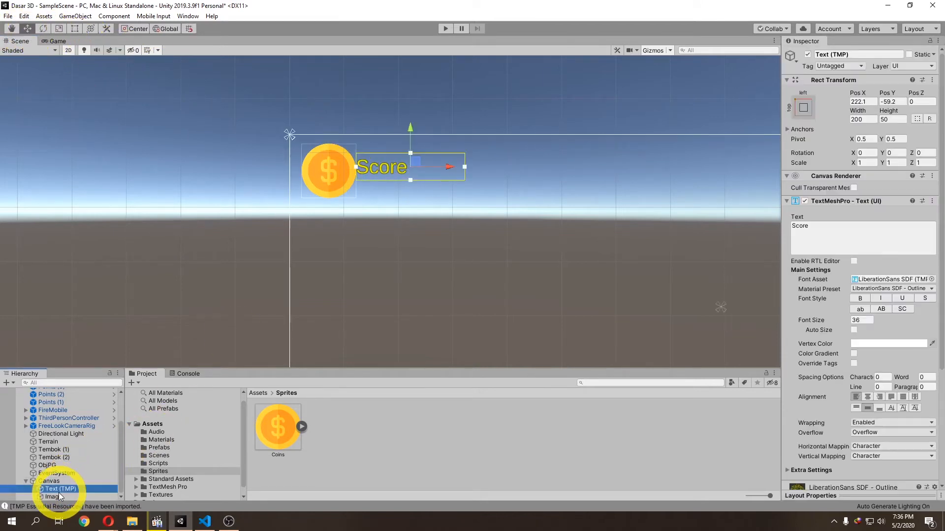
{"action": "left_click", "coordinate": [58, 497]}
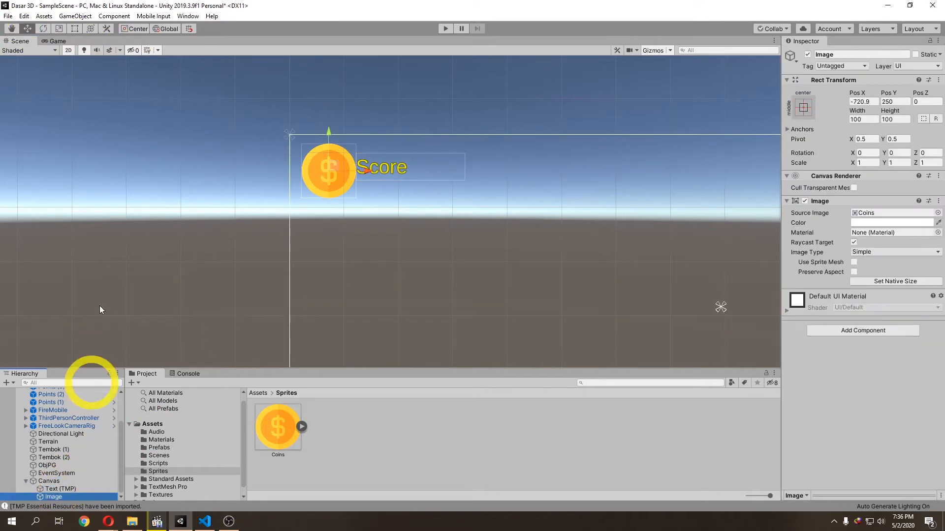
{"action": "left_click", "coordinate": [94, 489]}
{"action": "left_click_drag", "start_coordinate": [419, 158], "coordinate": [430, 165]}
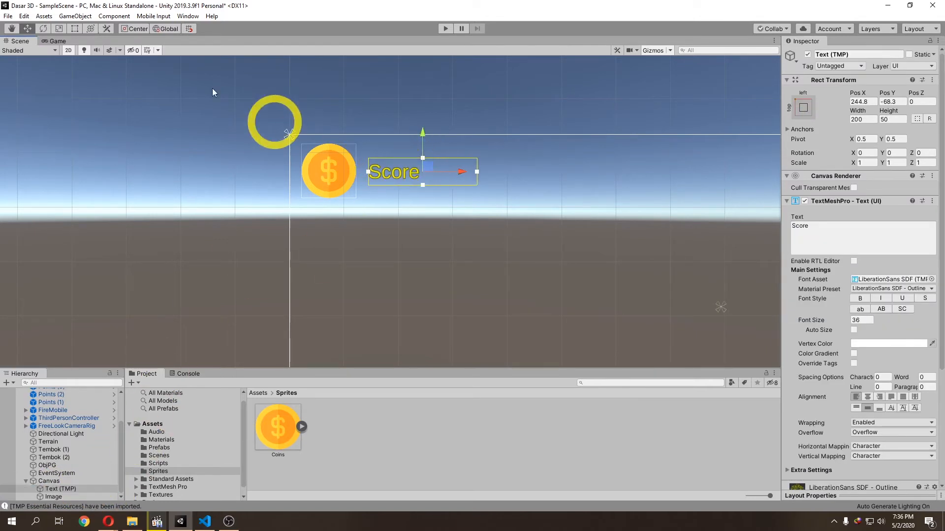
{"action": "left_click", "coordinate": [246, 276]}
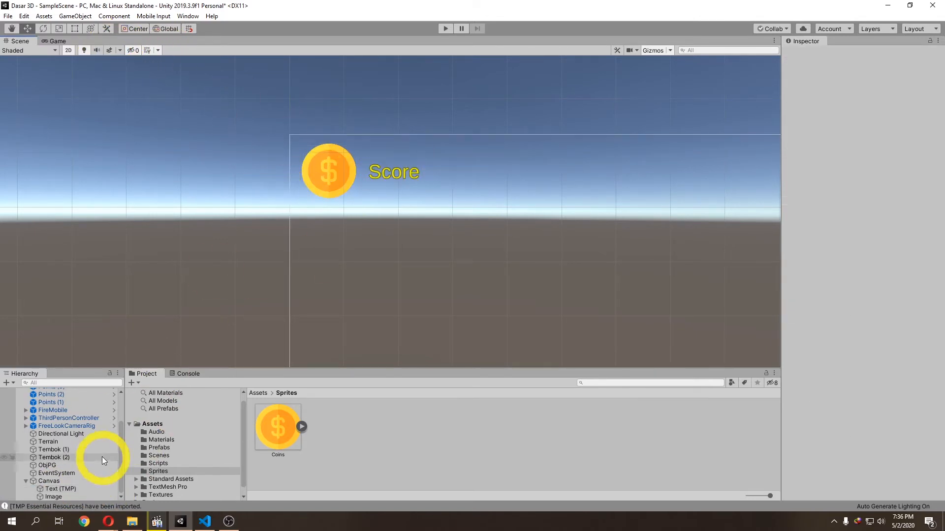
Set the canvas's coin Image scale to 0.5 on X, Y and Z.
{"action": "left_click", "coordinate": [61, 498]}
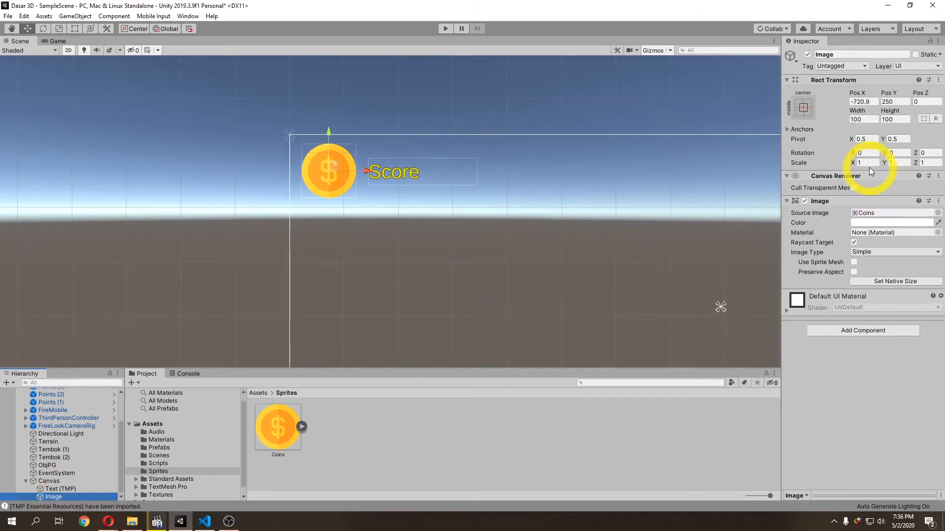
{"action": "left_click", "coordinate": [869, 162]}
{"action": "type", "text": "0.5"}
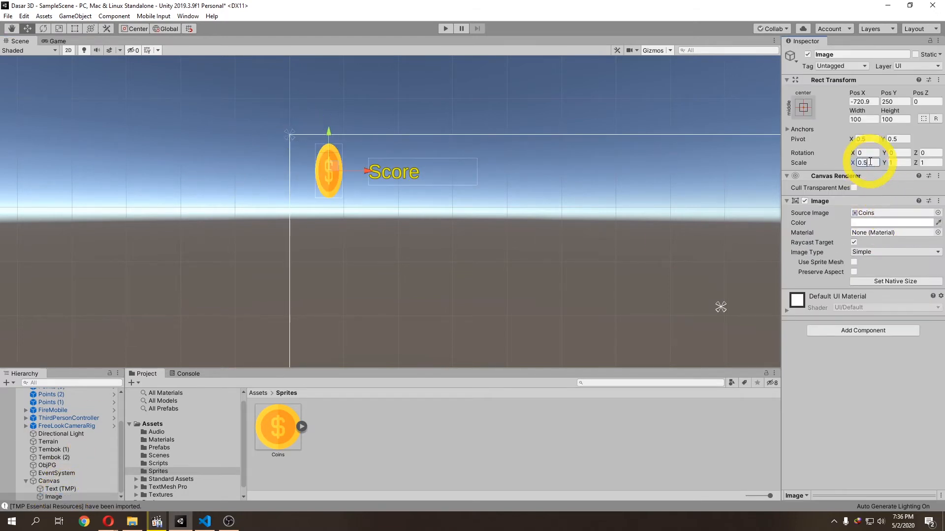
{"action": "left_click", "coordinate": [897, 163]}
{"action": "type", "text": "0.5"}
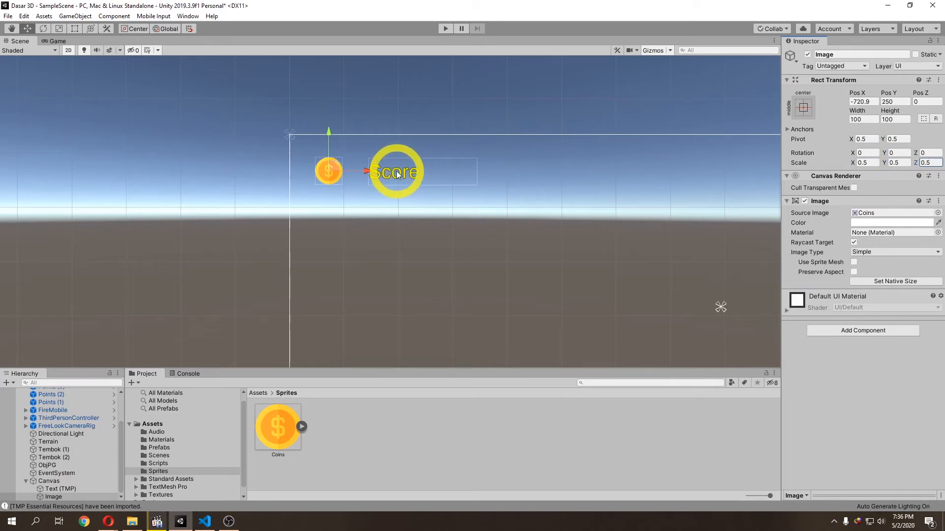
Move the Score text closer to the shrunken coin, to about X 205, Y -68.
{"action": "scroll", "coordinate": [396, 167], "scroll_direction": "up", "scroll_amount": 3}
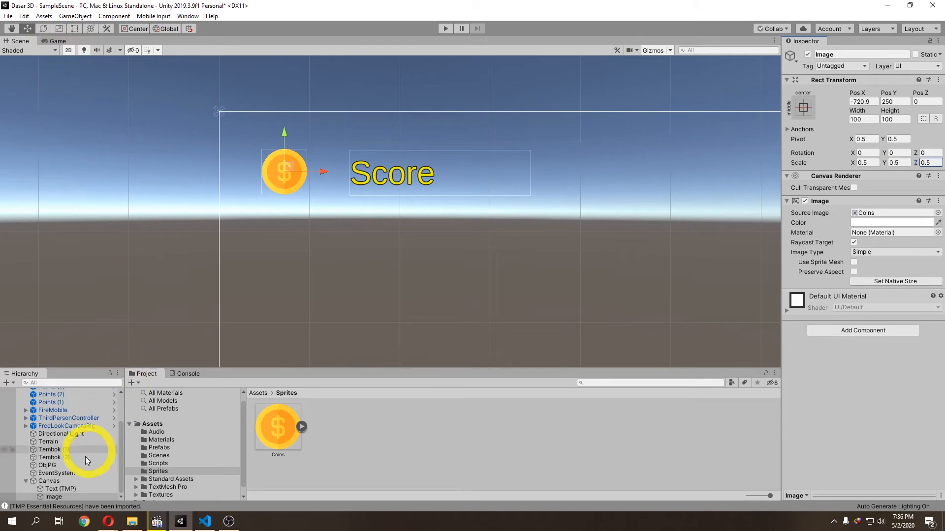
{"action": "left_click", "coordinate": [66, 488]}
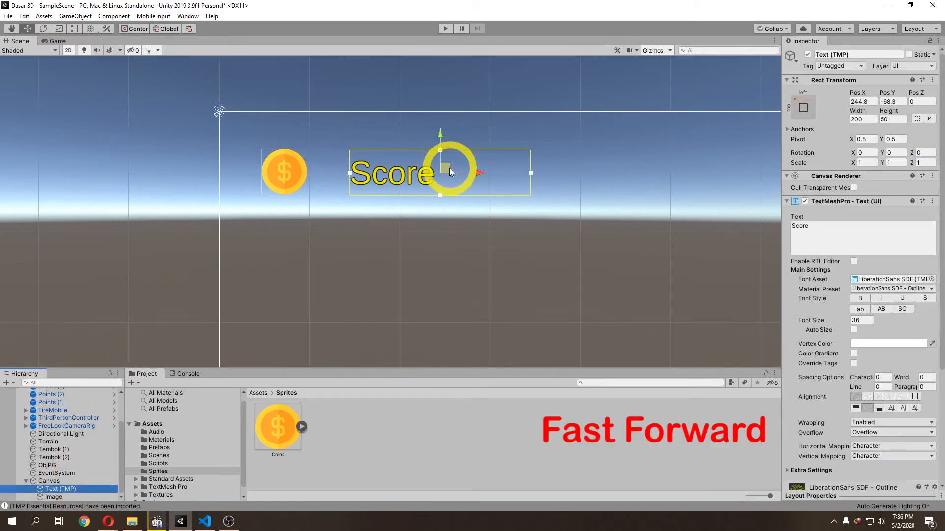
{"action": "left_click_drag", "start_coordinate": [448, 168], "coordinate": [413, 168]}
Return the Scene view to 3D and check the coin and Score label in the Game view.
{"action": "left_click", "coordinate": [68, 50]}
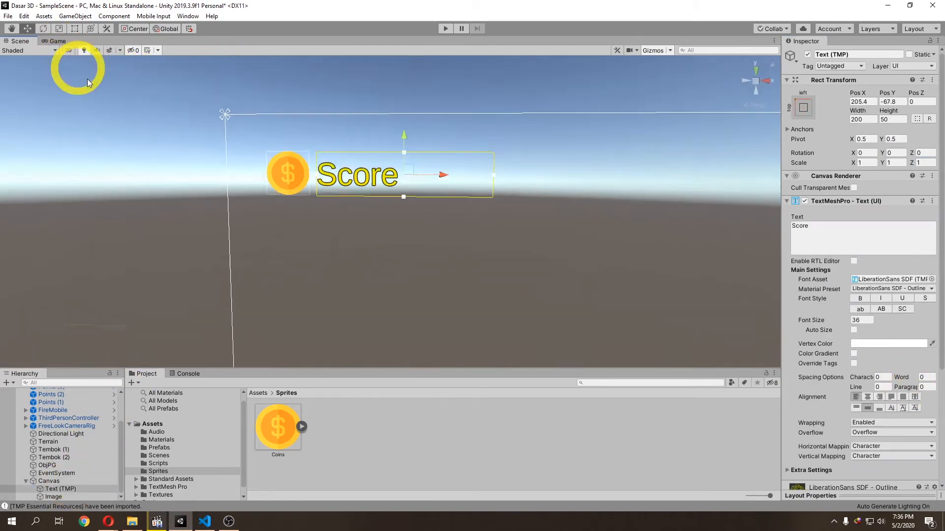
{"action": "middle_click_drag", "start_coordinate": [289, 148], "coordinate": [576, 253]}
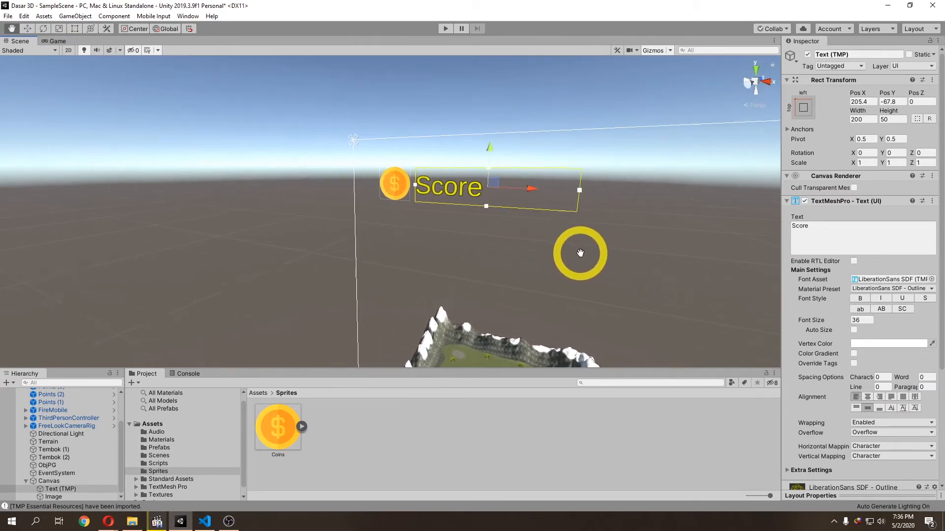
{"action": "left_click", "coordinate": [57, 41]}
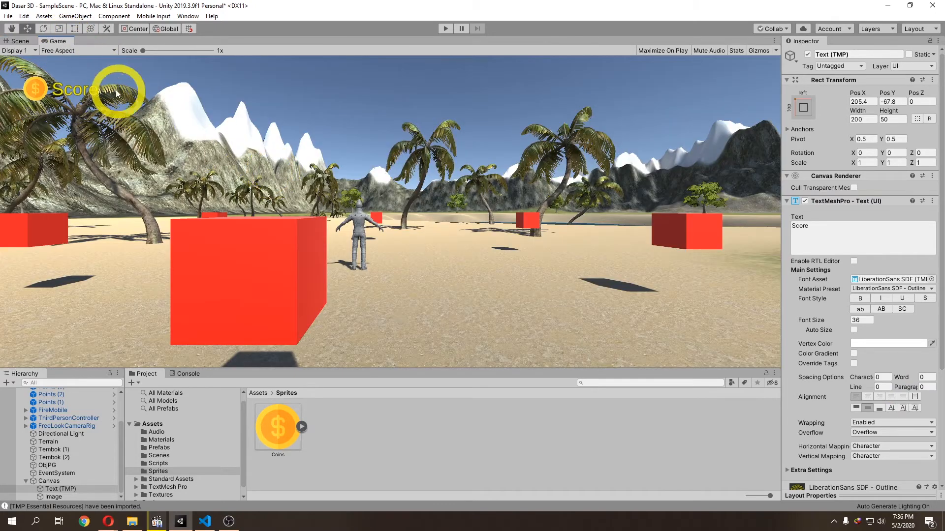
{"action": "left_click", "coordinate": [20, 41]}
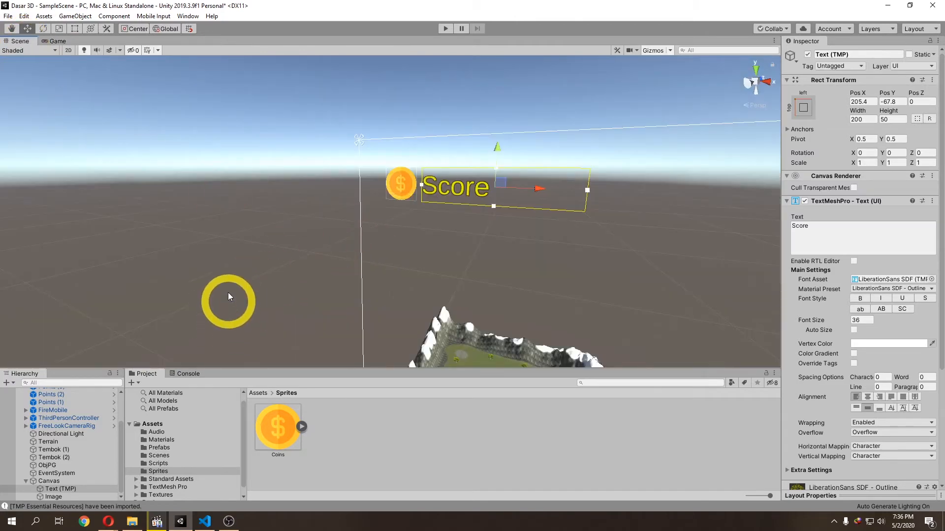
{"action": "left_click", "coordinate": [68, 51]}
{"action": "left_click", "coordinate": [68, 50]}
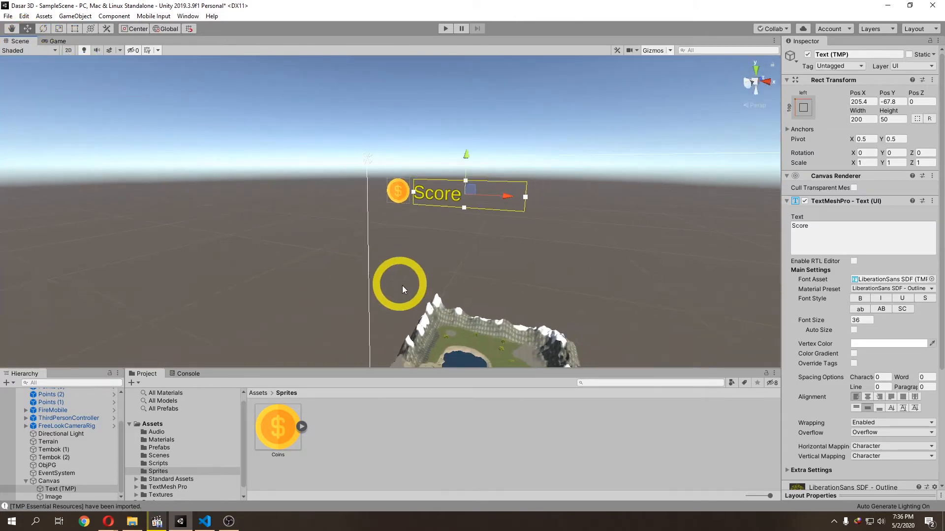
{"action": "scroll", "coordinate": [58, 463], "scroll_direction": "up", "scroll_amount": 3}
{"action": "scroll", "coordinate": [57, 462], "scroll_direction": "down", "scroll_amount": 3}
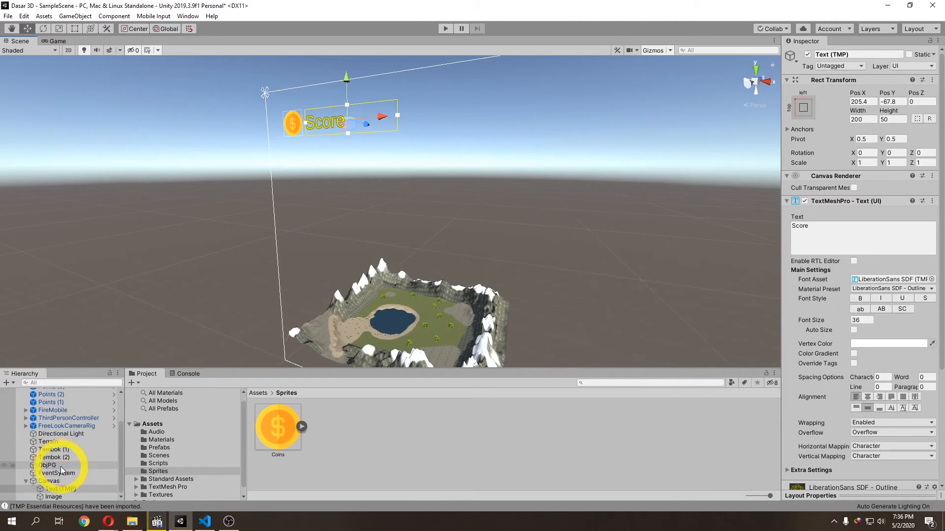
Inspect ObjPG's Pengatur Game script and Audio Source components.
{"action": "double_click", "coordinate": [50, 465]}
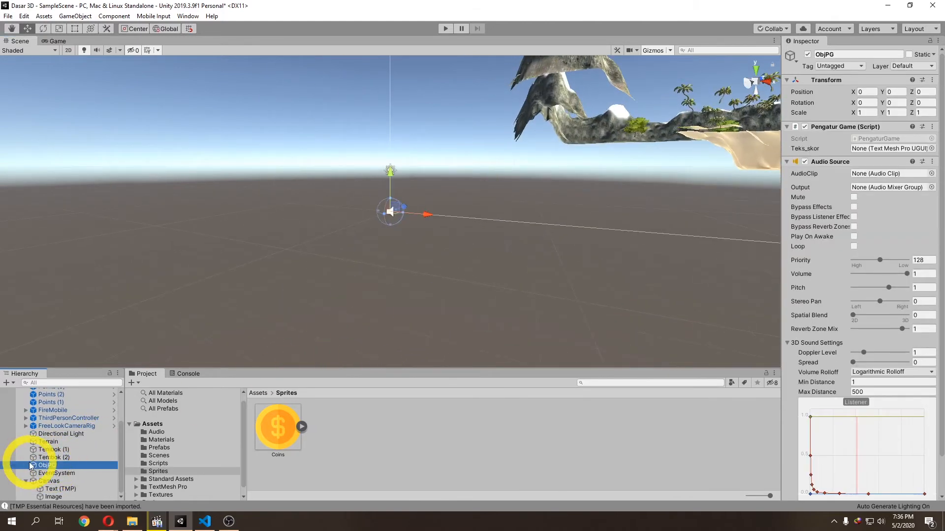
{"action": "left_click", "coordinate": [55, 473]}
{"action": "left_click", "coordinate": [49, 465]}
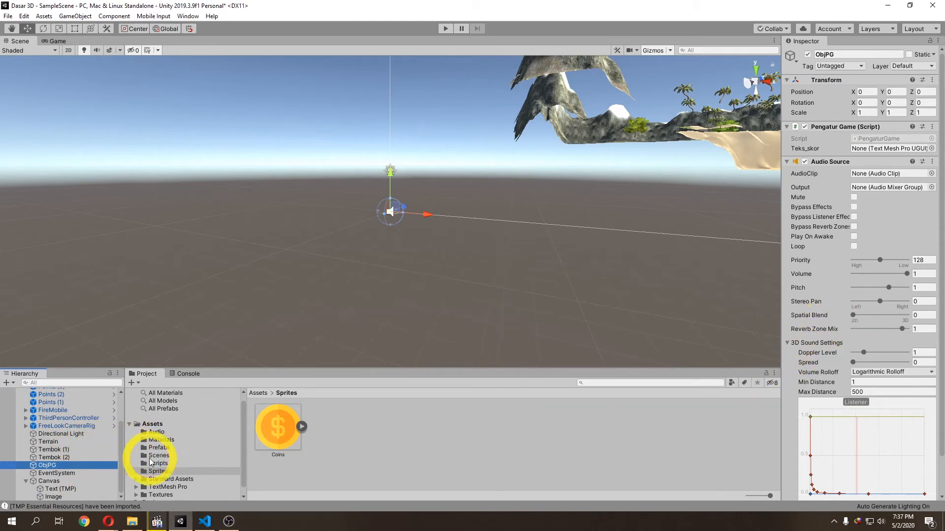
Examine the Points cubes in the scene and compare them with the canvas's coin image and Score text.
{"action": "scroll", "coordinate": [69, 451], "scroll_direction": "up", "scroll_amount": 3}
{"action": "left_click", "coordinate": [60, 407]}
{"action": "double_click", "coordinate": [60, 408]}
{"action": "scroll", "coordinate": [510, 228], "scroll_direction": "down", "scroll_amount": 15}
{"action": "middle_click_drag", "start_coordinate": [531, 225], "coordinate": [490, 249]}
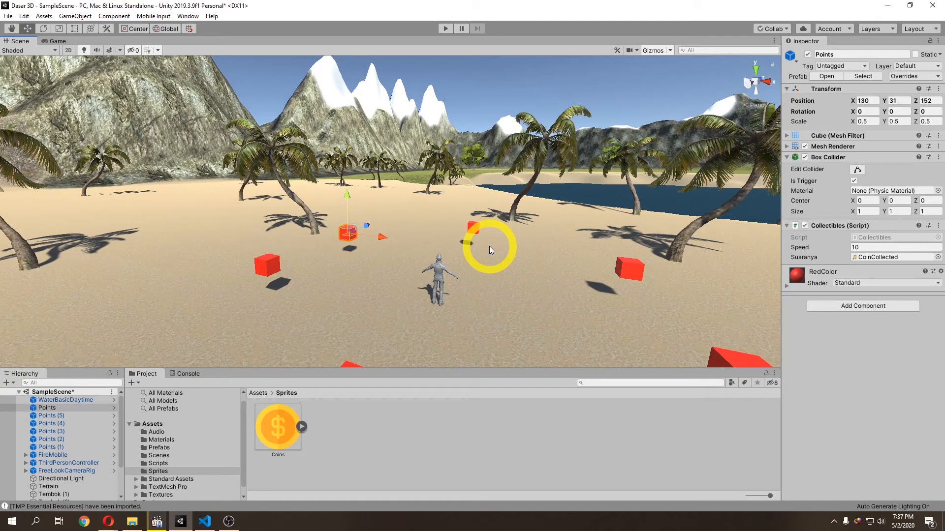
{"action": "scroll", "coordinate": [70, 486], "scroll_direction": "down", "scroll_amount": 3}
{"action": "left_click", "coordinate": [58, 496]}
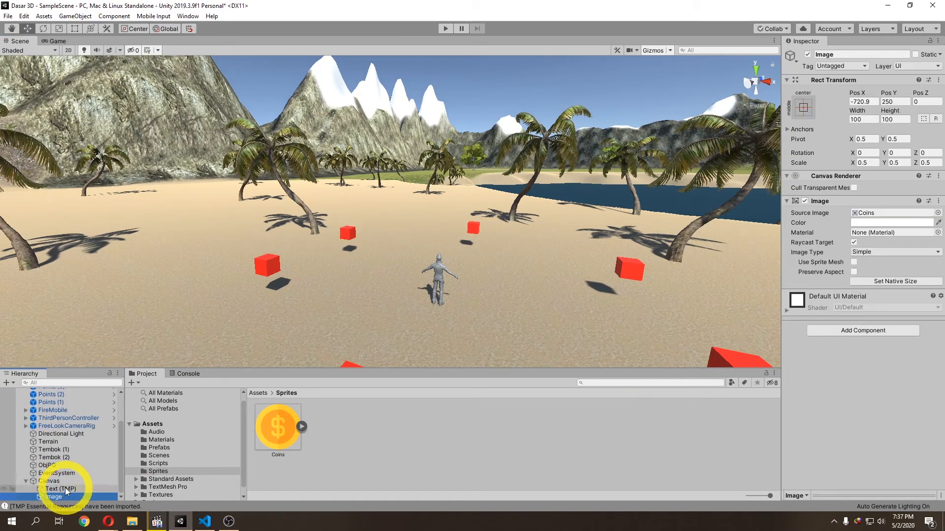
{"action": "double_click", "coordinate": [65, 488]}
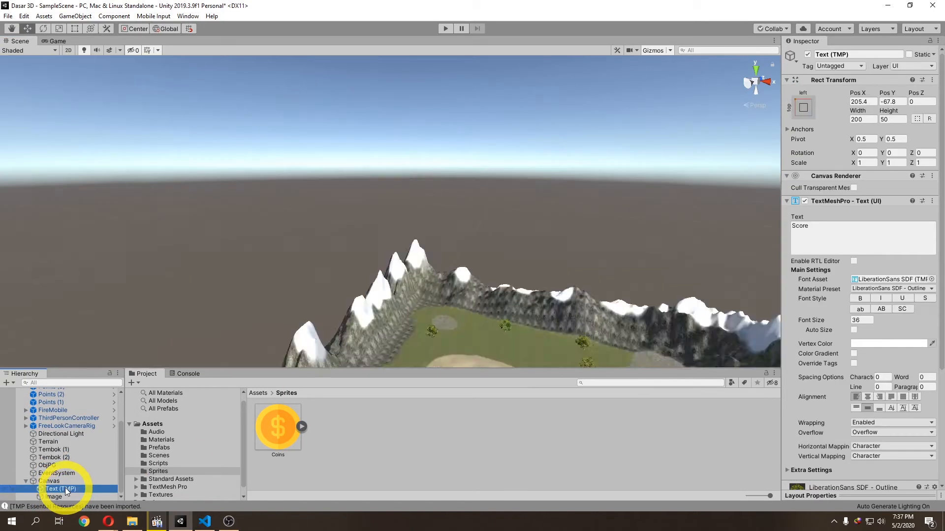
{"action": "scroll", "coordinate": [66, 450], "scroll_direction": "up", "scroll_amount": 3}
{"action": "double_click", "coordinate": [61, 447]}
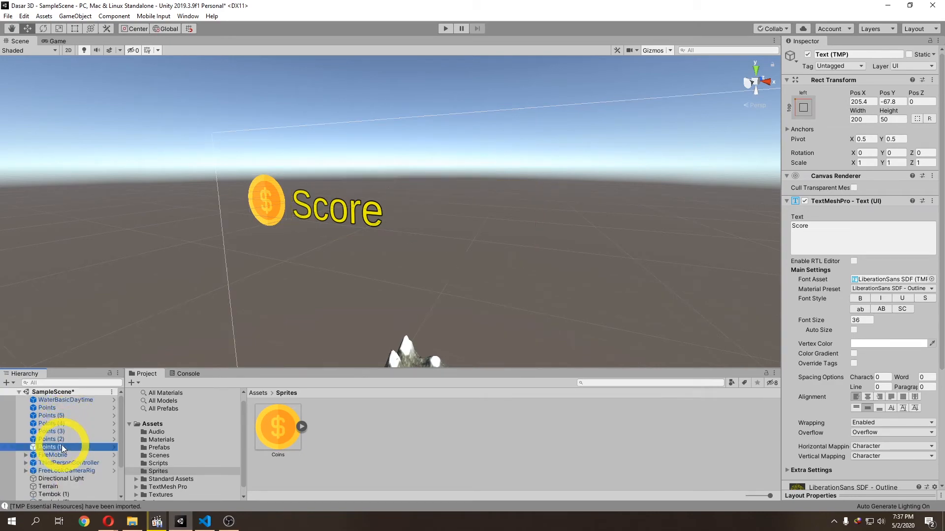
Open the PengaturGame script from the Scripts folder in Visual Studio Code.
{"action": "left_click", "coordinate": [158, 463]}
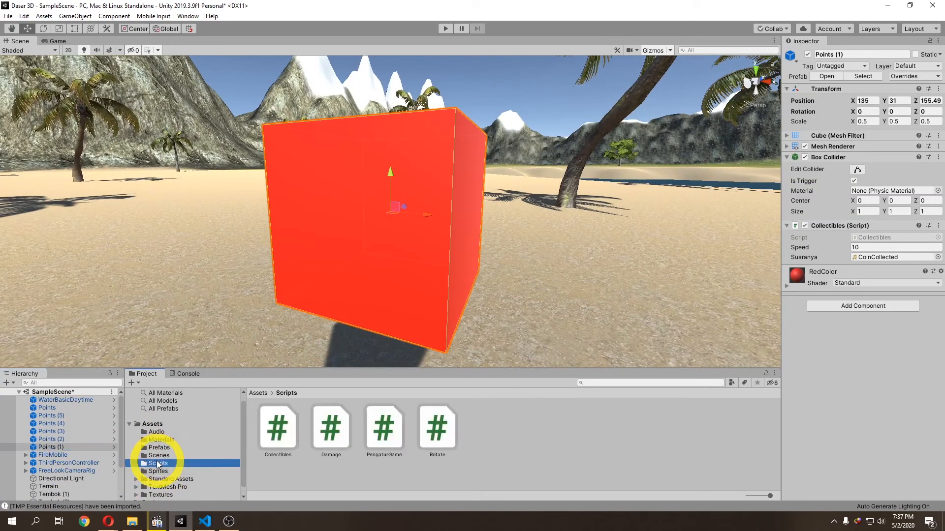
{"action": "left_click", "coordinate": [295, 449]}
{"action": "left_click", "coordinate": [386, 428]}
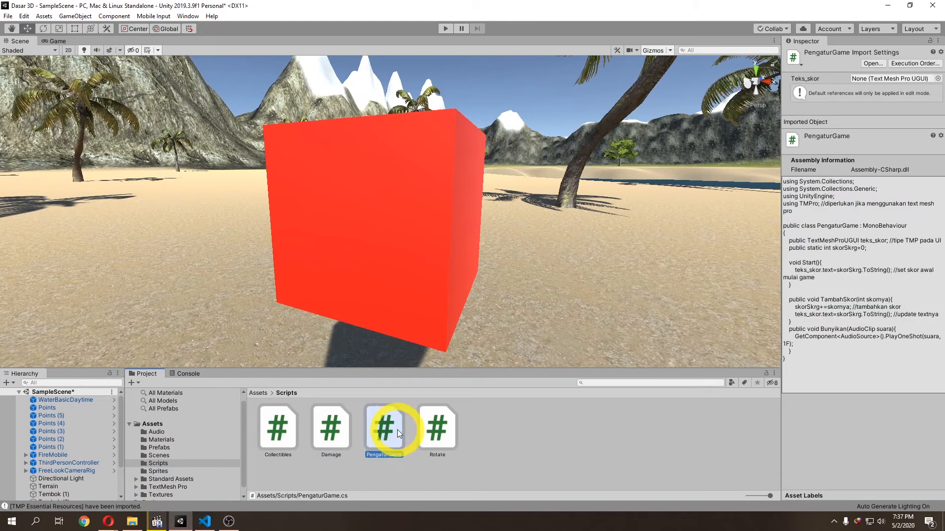
{"action": "double_click", "coordinate": [388, 427]}
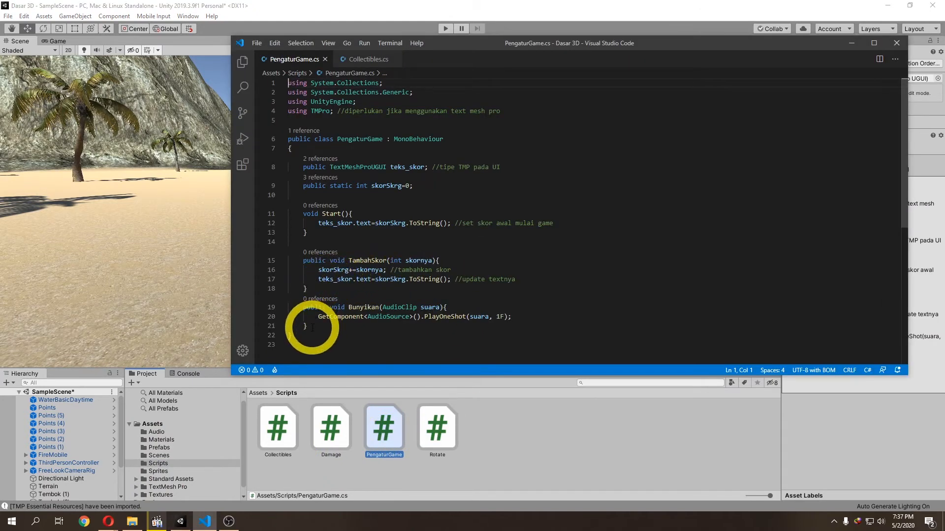
Review the Bunyikan method, the score code, the TMPro directive, and the teks_skor and skorSkrg declarations in PengaturGame.cs.
{"action": "left_click_drag", "start_coordinate": [308, 326], "coordinate": [303, 307]}
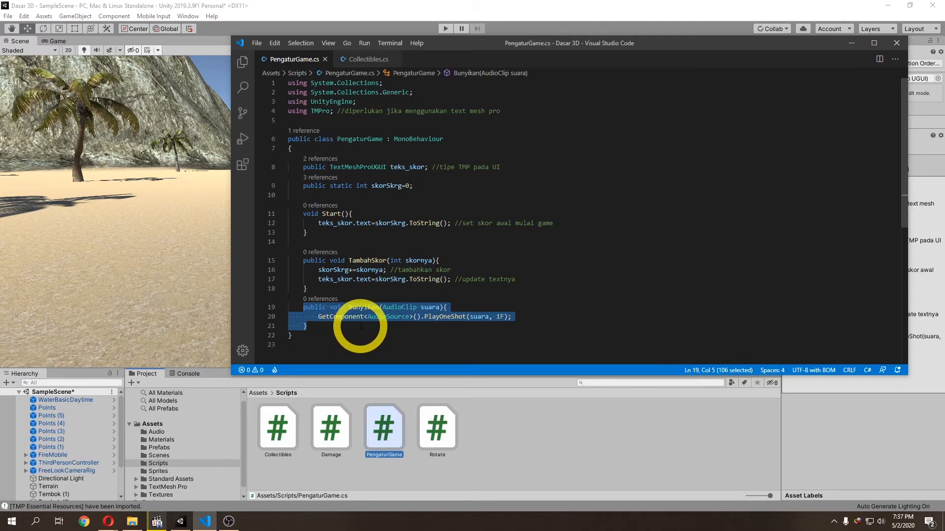
{"action": "left_click_drag", "start_coordinate": [306, 289], "coordinate": [304, 168]}
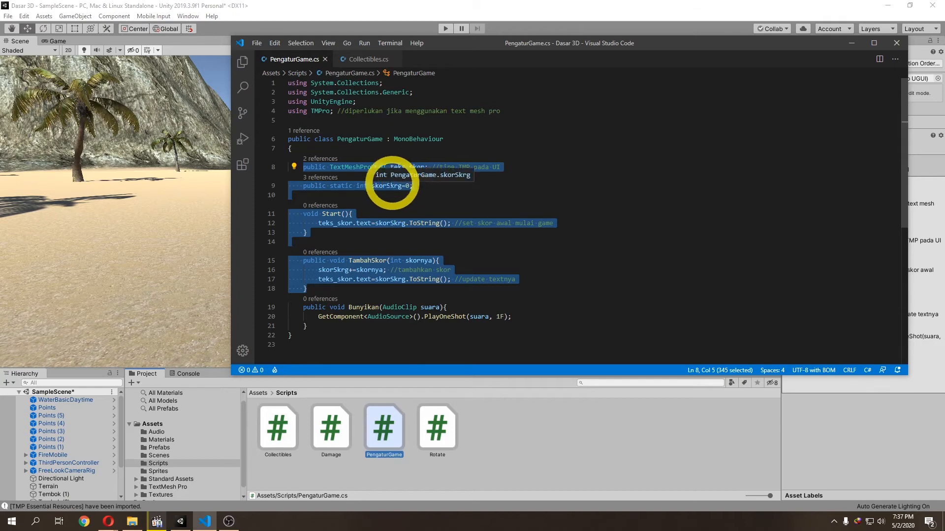
{"action": "left_click_drag", "start_coordinate": [333, 111], "coordinate": [275, 111]}
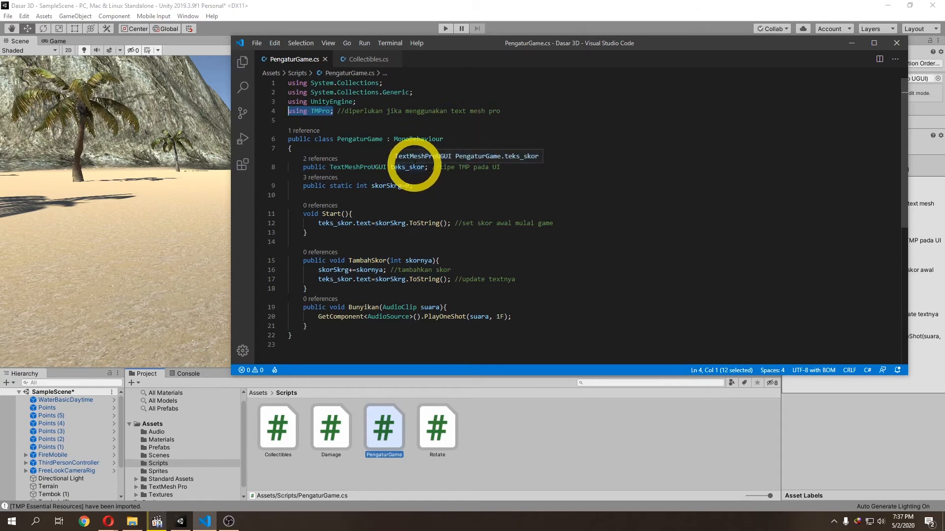
{"action": "left_click", "coordinate": [406, 168]}
{"action": "double_click", "coordinate": [376, 167]}
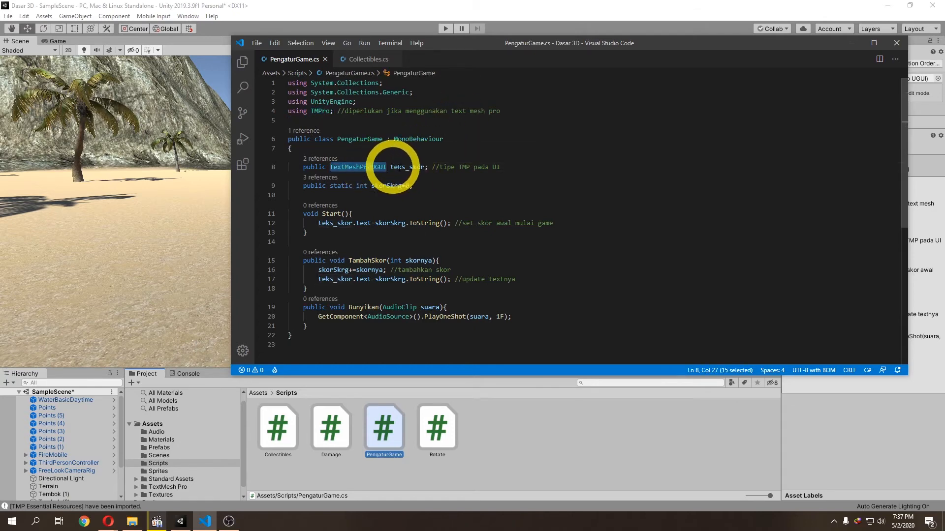
{"action": "double_click", "coordinate": [390, 186]}
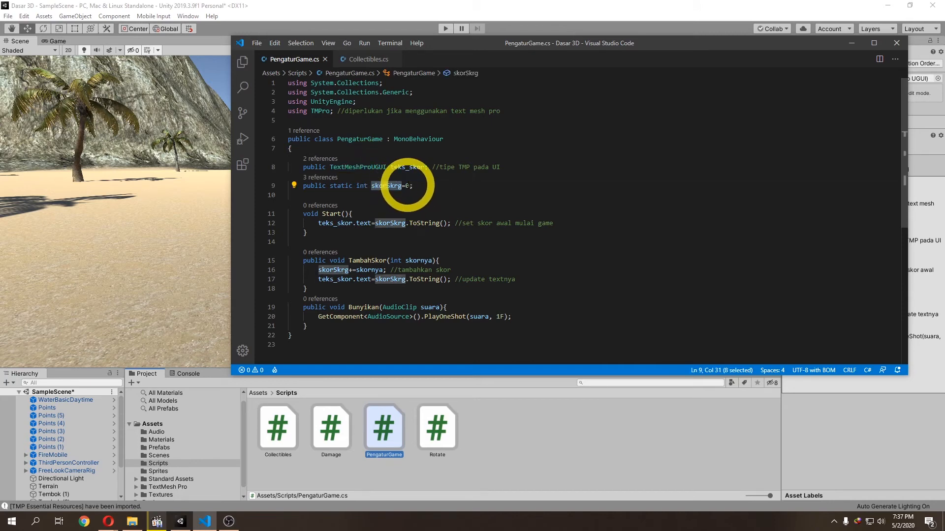
Examine how the Start method assigns skorSkrg to teks_skor.text using ToString().
{"action": "left_click_drag", "start_coordinate": [311, 235], "coordinate": [301, 216]}
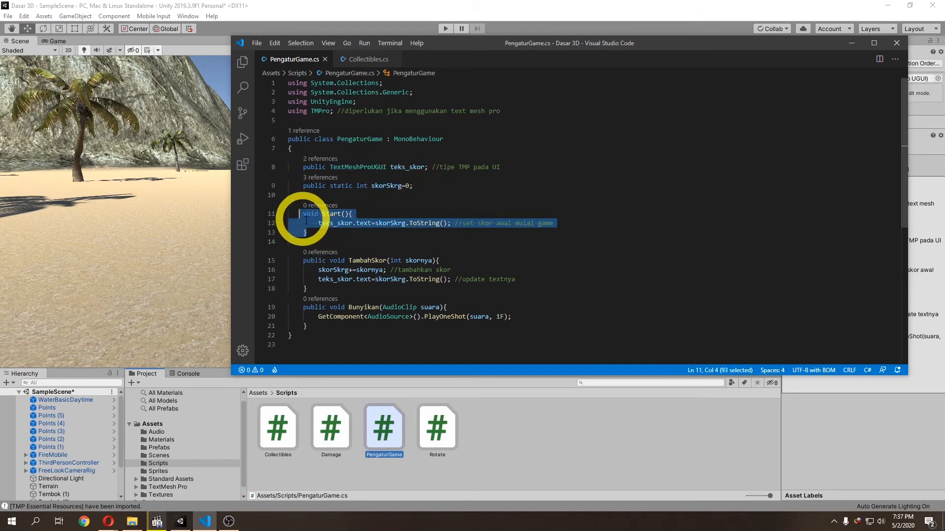
{"action": "left_click", "coordinate": [350, 233]}
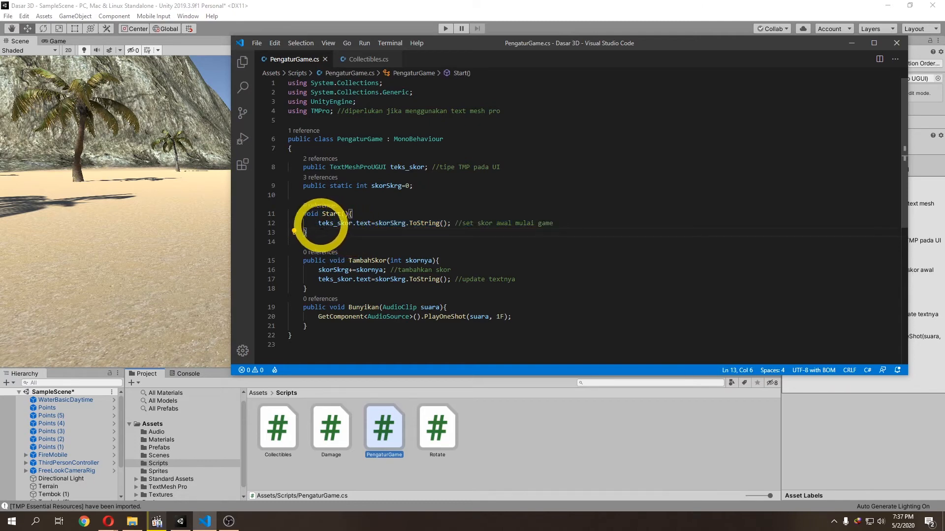
{"action": "left_click_drag", "start_coordinate": [319, 223], "coordinate": [370, 223]}
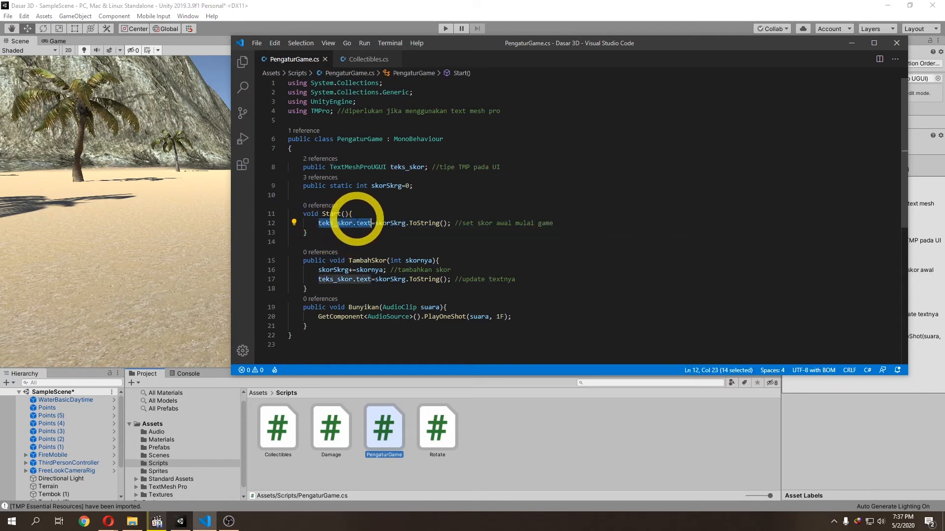
{"action": "left_click", "coordinate": [401, 223]}
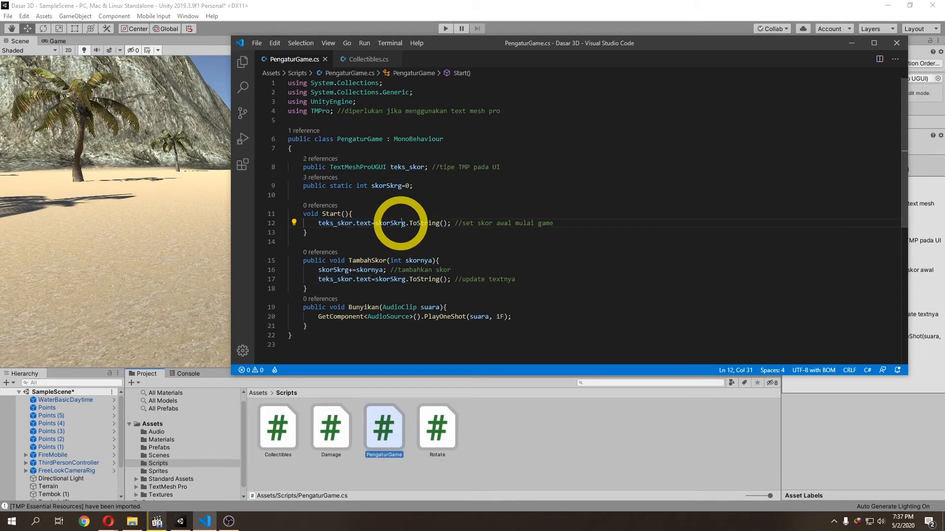
{"action": "left_click_drag", "start_coordinate": [372, 224], "coordinate": [403, 224]}
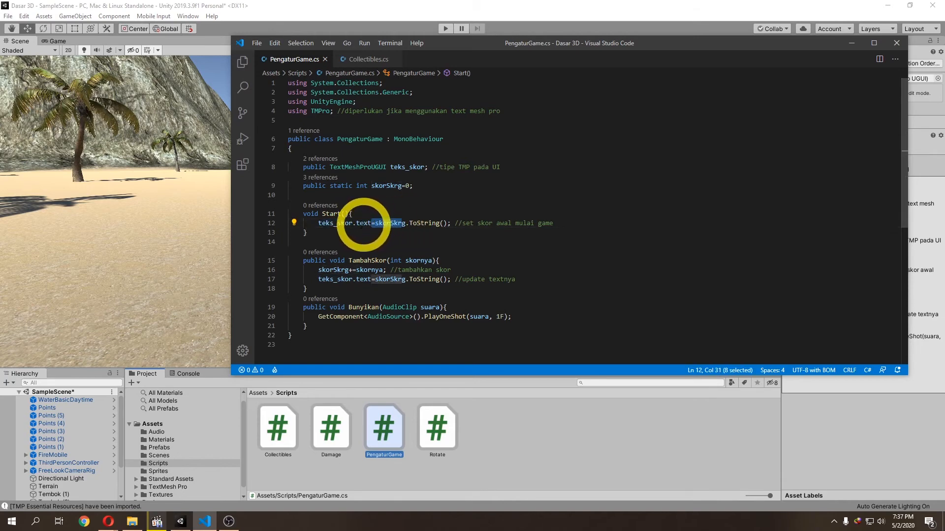
{"action": "left_click_drag", "start_coordinate": [410, 222], "coordinate": [447, 223]}
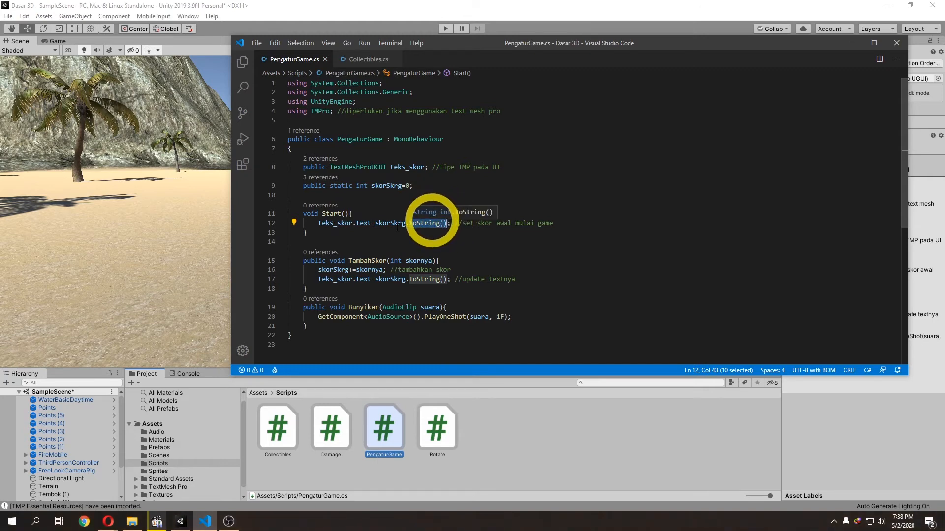
Change teks_skor.text to teks_skor.Text in the Start method, save the script, and check Unity's Console for compile errors.
{"action": "left_click_drag", "start_coordinate": [355, 223], "coordinate": [360, 224]}
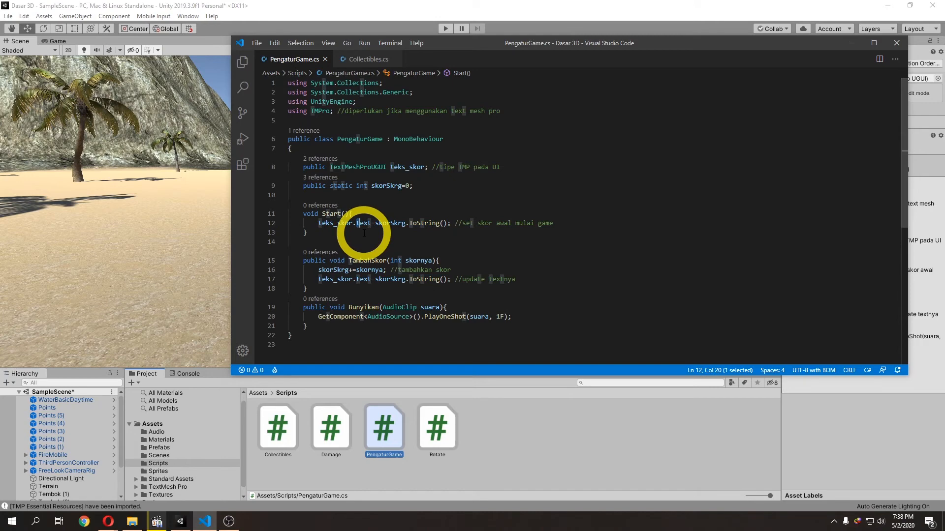
{"action": "type", "text": "T"}
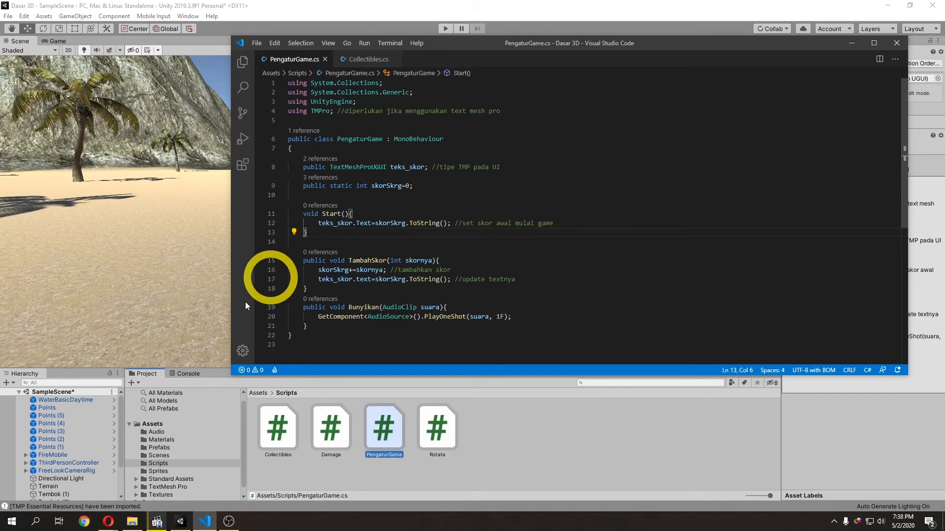
{"action": "left_click", "coordinate": [179, 373]}
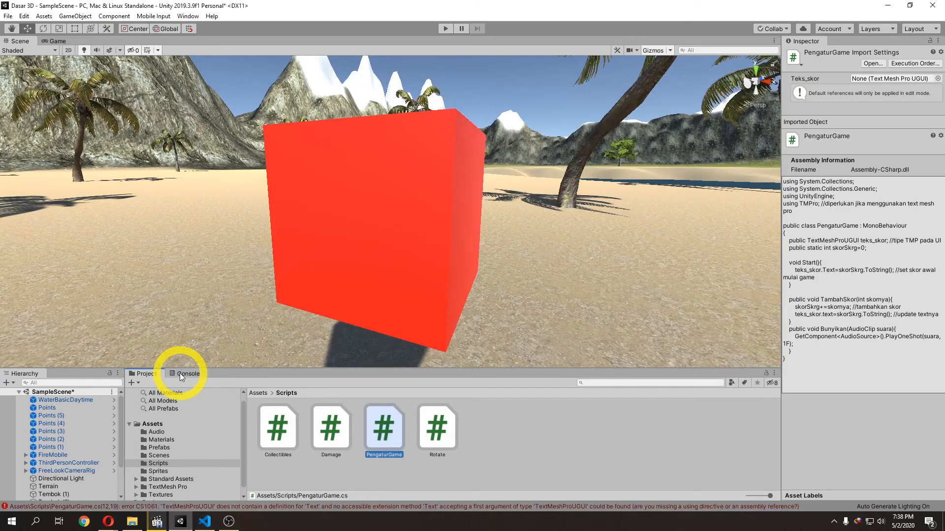
{"action": "left_click", "coordinate": [179, 373]}
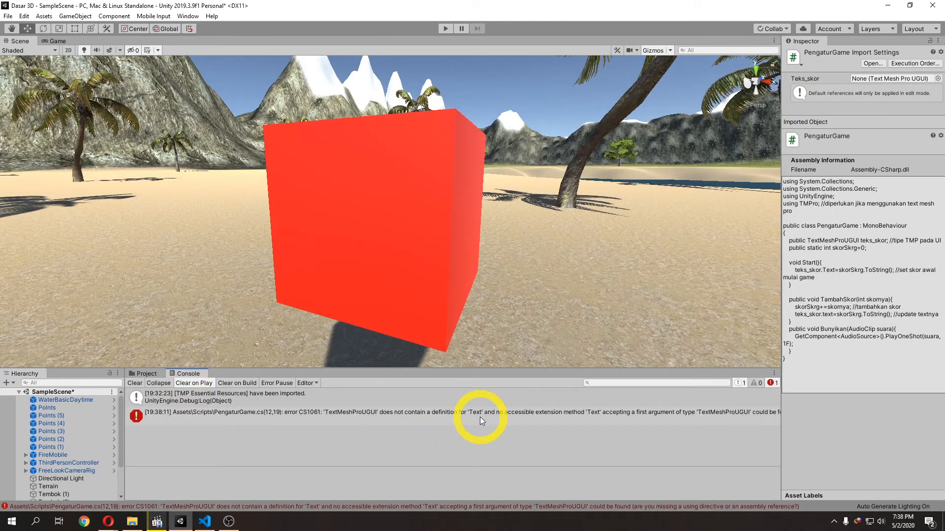
Restore the lowercase teks_skor.text property in the Start method of PengaturGame.cs in Visual Studio Code and save the script.
{"action": "left_click", "coordinate": [205, 521]}
{"action": "left_click", "coordinate": [360, 223]}
{"action": "key", "text": "BackSpace"}
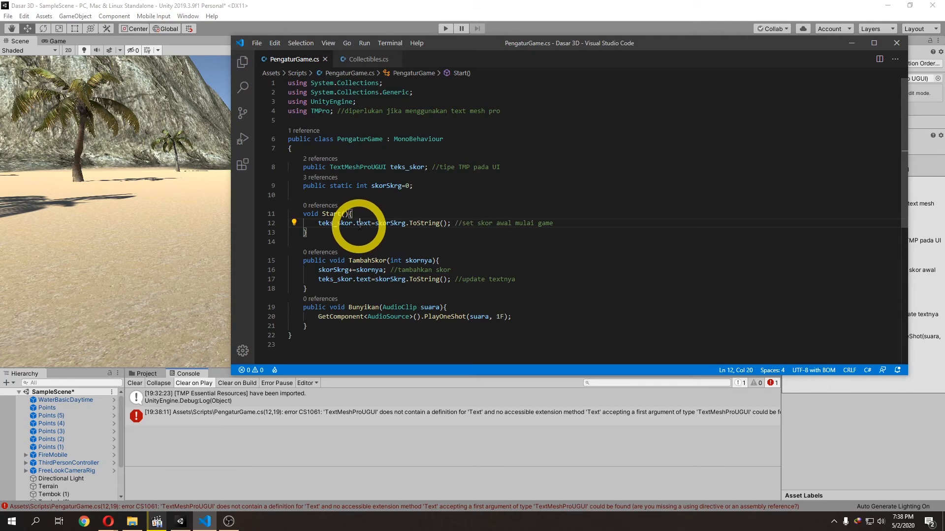
{"action": "type", "text": "t"}
{"action": "left_click_drag", "start_coordinate": [356, 225], "coordinate": [366, 225]}
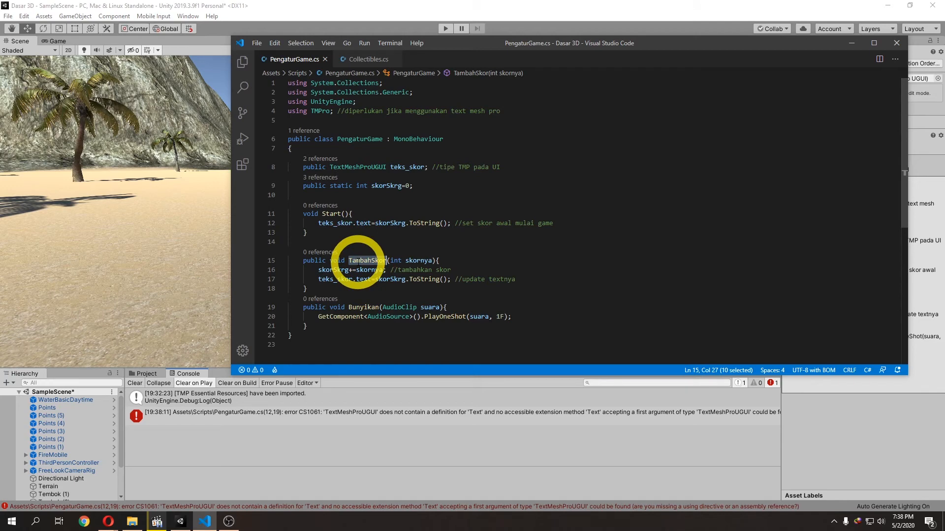
Review how the TambahSkor method adds skornya to skorSkrg and updates teks_skor.text.
{"action": "left_click", "coordinate": [360, 261]}
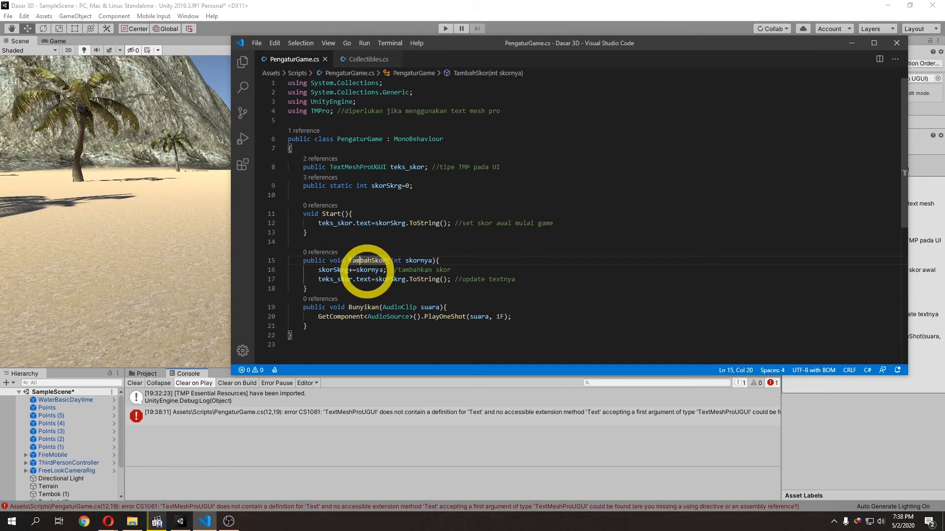
{"action": "left_click_drag", "start_coordinate": [318, 269], "coordinate": [386, 270]}
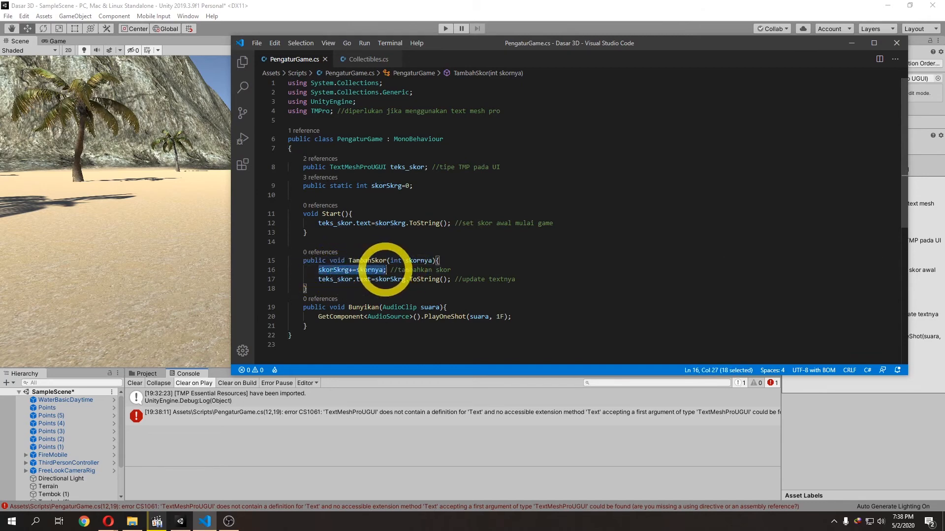
{"action": "left_click_drag", "start_coordinate": [318, 279], "coordinate": [448, 279]}
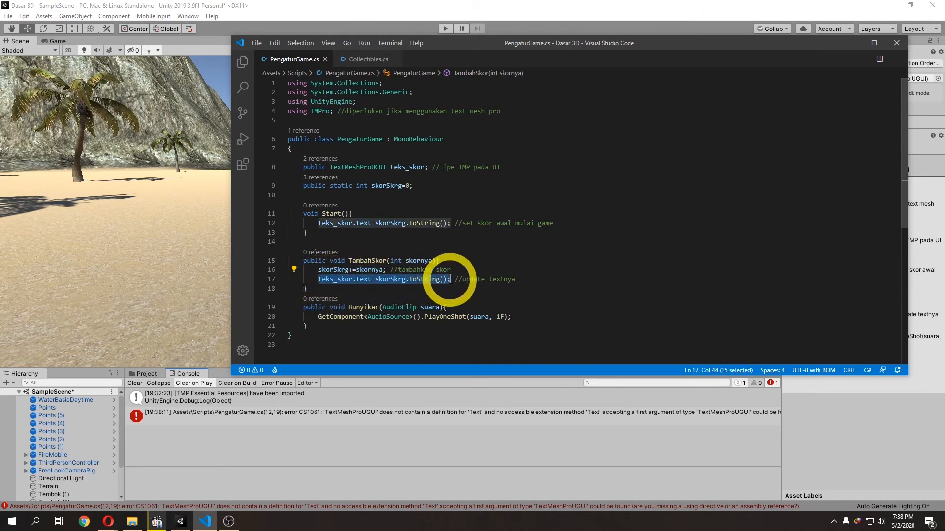
Duplicate the GameObject.Find("ObjPG") line that calls Bunyikan(suaranya) directly below itself in Collectibles.cs.
{"action": "left_click", "coordinate": [356, 60]}
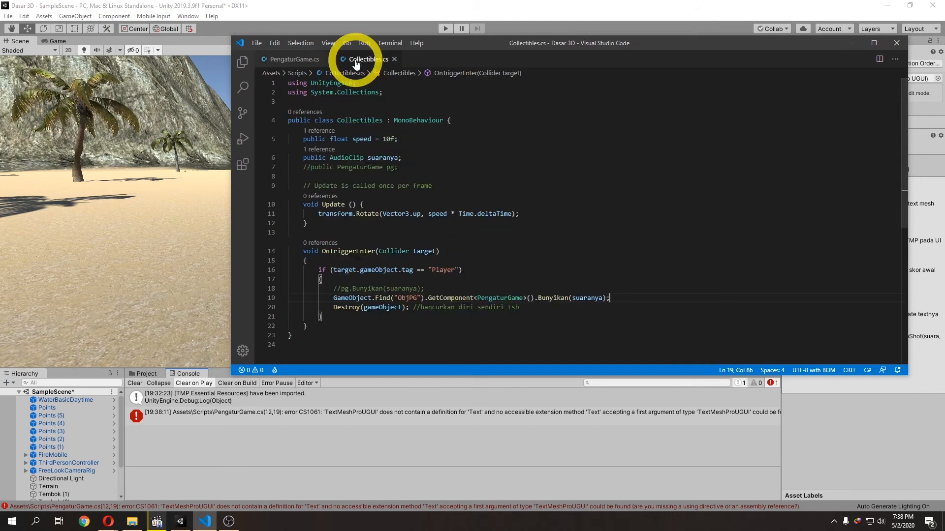
{"action": "left_click_drag", "start_coordinate": [334, 299], "coordinate": [613, 299]}
{"action": "key", "text": "ctrl+c"}
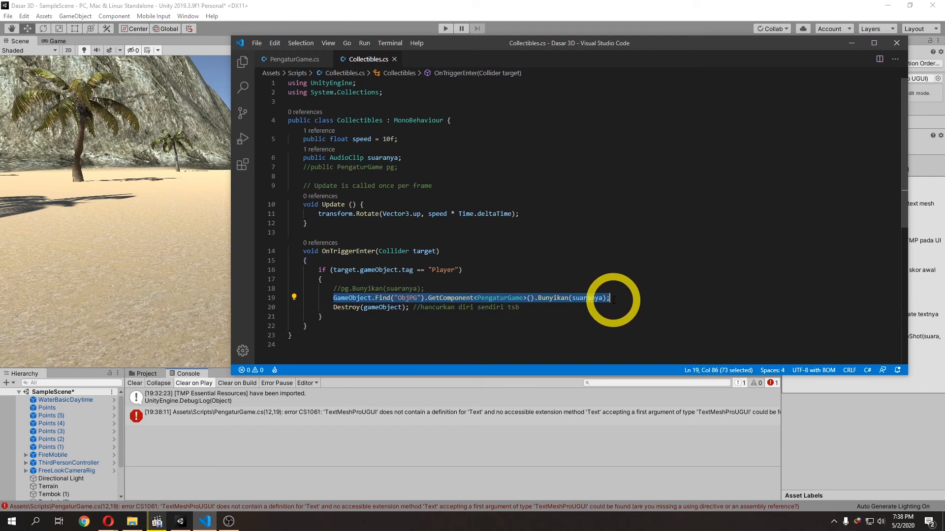
{"action": "left_click", "coordinate": [616, 298]}
{"action": "key", "text": "Return"}
{"action": "key", "text": "ctrl+v"}
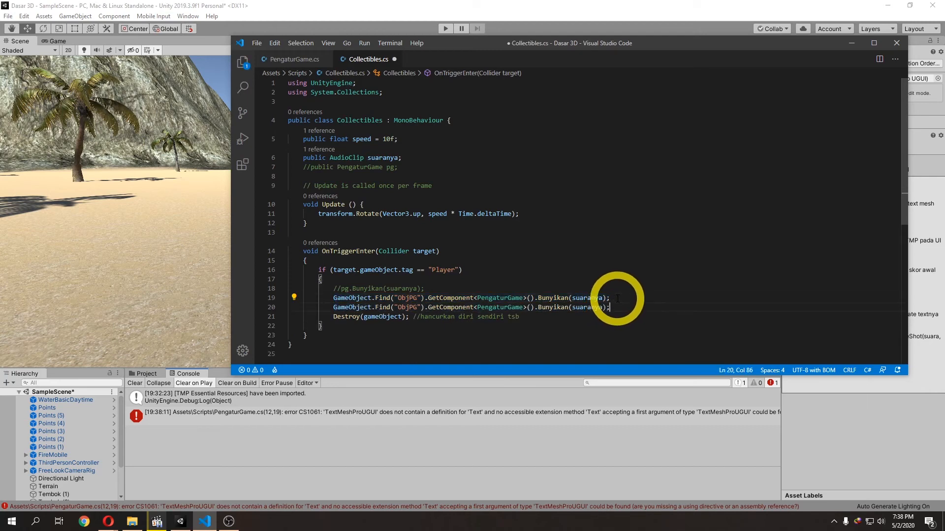
Change the duplicated line's method call to TambahSkor(10) and save Collectibles.cs.
{"action": "left_click", "coordinate": [538, 307]}
{"action": "left_click_drag", "start_coordinate": [538, 307], "coordinate": [603, 308]}
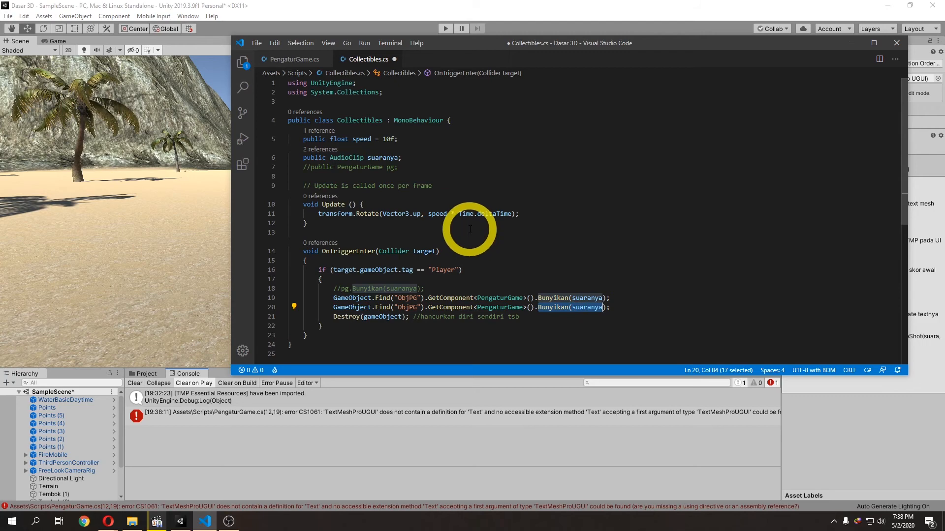
{"action": "type", "text": "TambahSkor"}
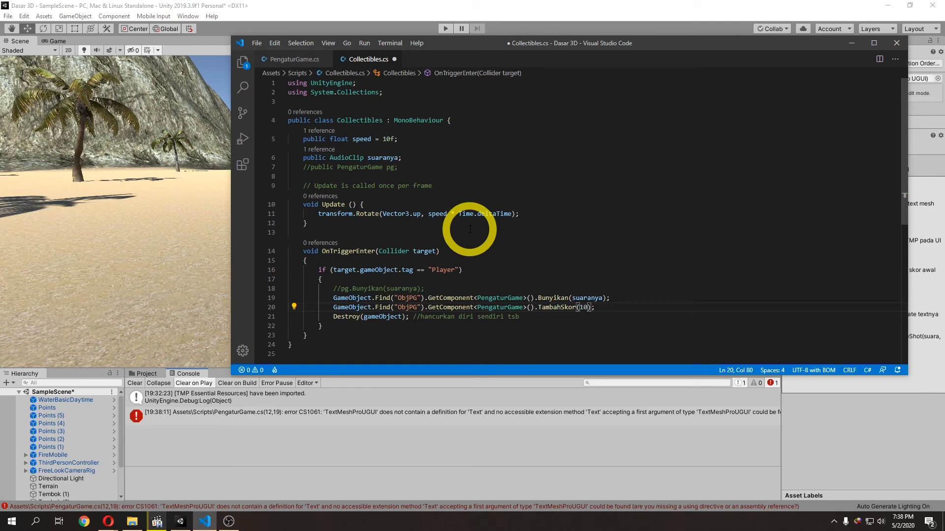
{"action": "left_click", "coordinate": [613, 310]}
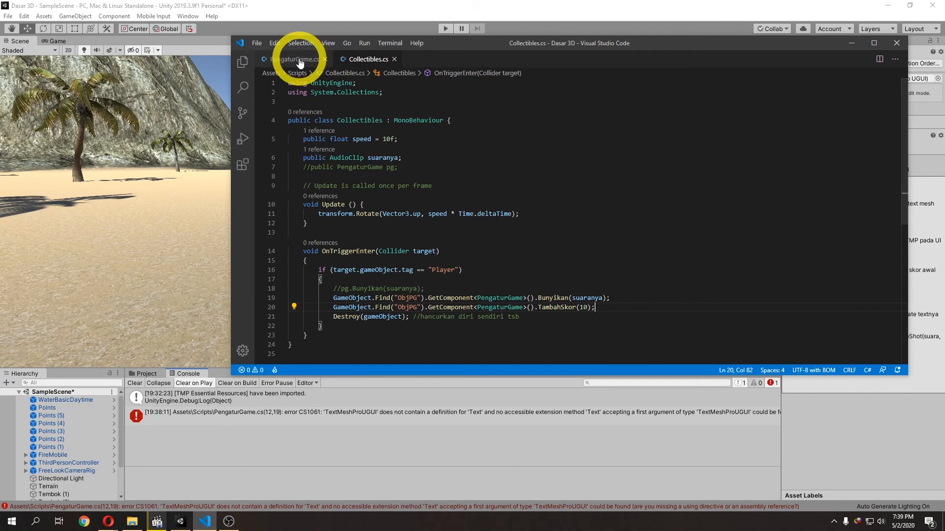
Switch to Unity, run a brief play test of the game, and inspect the error logged in the Console.
{"action": "left_click", "coordinate": [283, 59]}
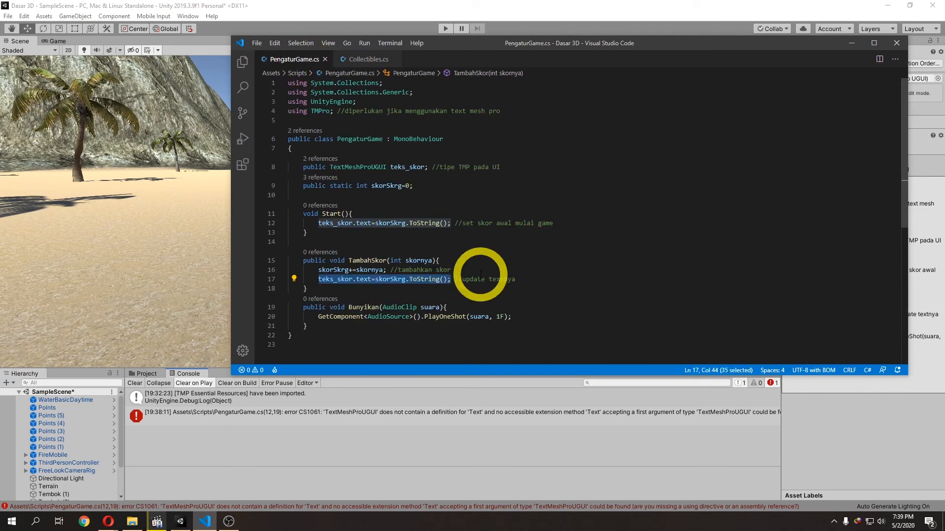
{"action": "left_click", "coordinate": [387, 18]}
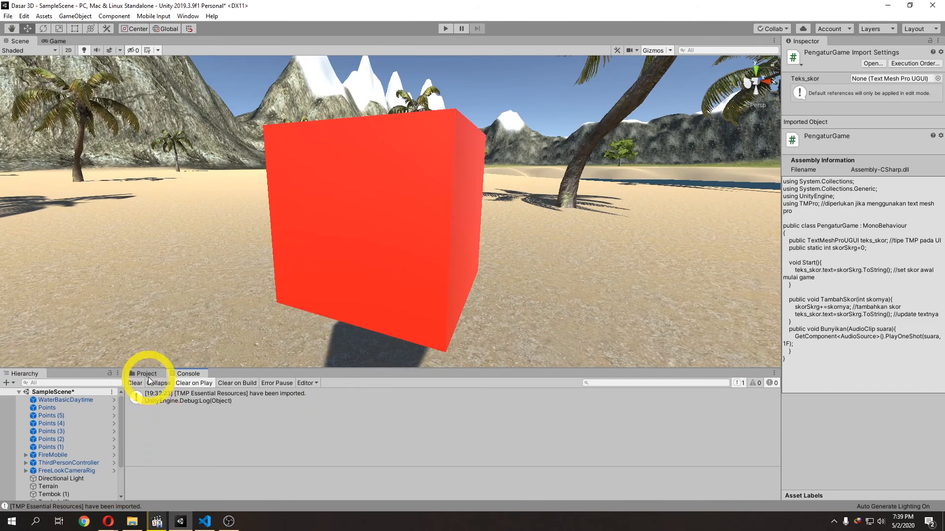
{"action": "left_click", "coordinate": [147, 374]}
{"action": "left_click", "coordinate": [446, 31]}
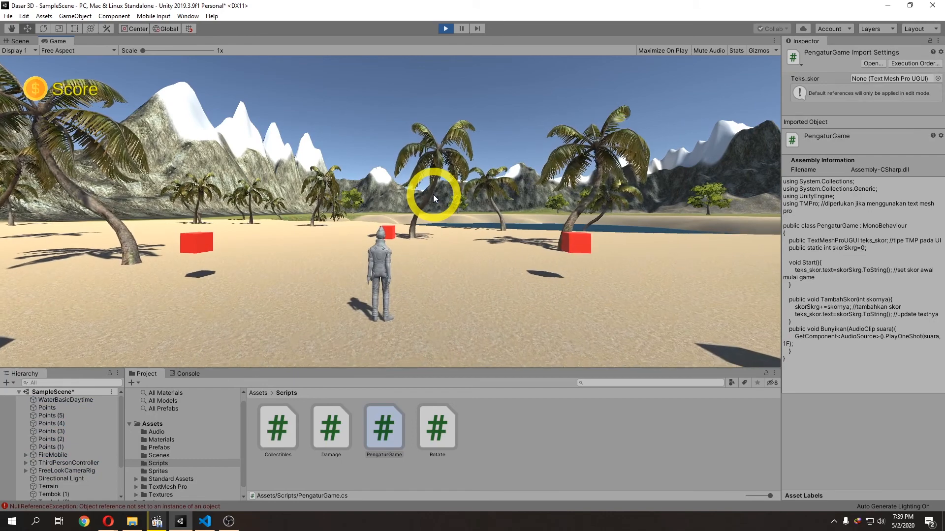
{"action": "left_click", "coordinate": [446, 29]}
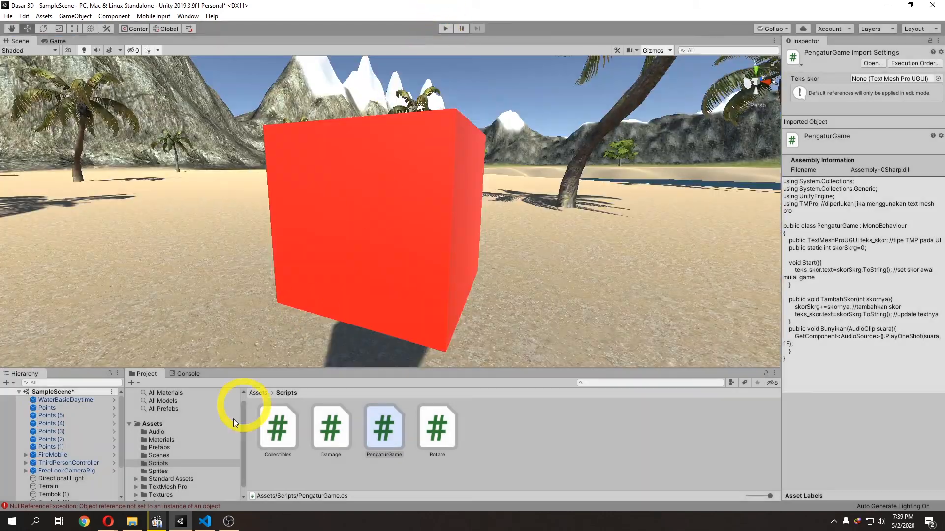
{"action": "left_click", "coordinate": [180, 509]}
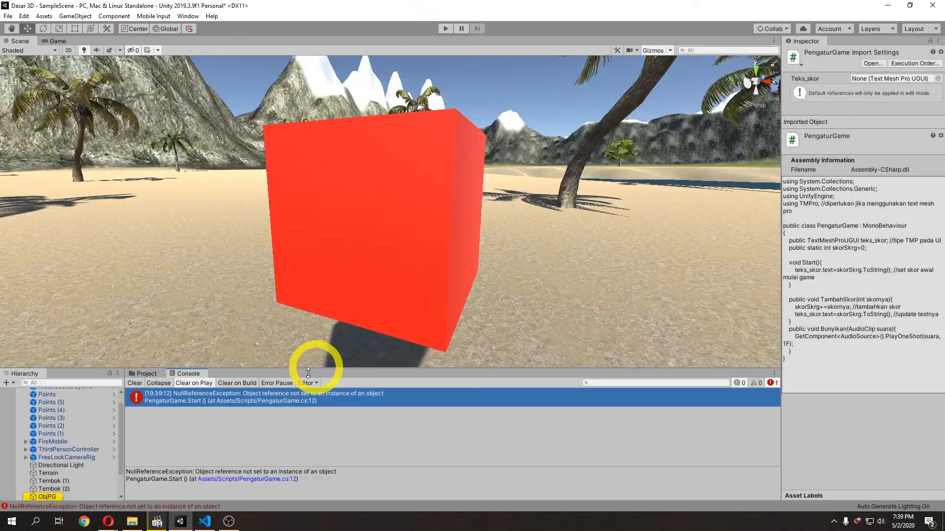
Assign the Canvas's Text (TMP) object to the Teks_skor field of ObjPG's Pengatur Game script.
{"action": "left_click", "coordinate": [54, 498]}
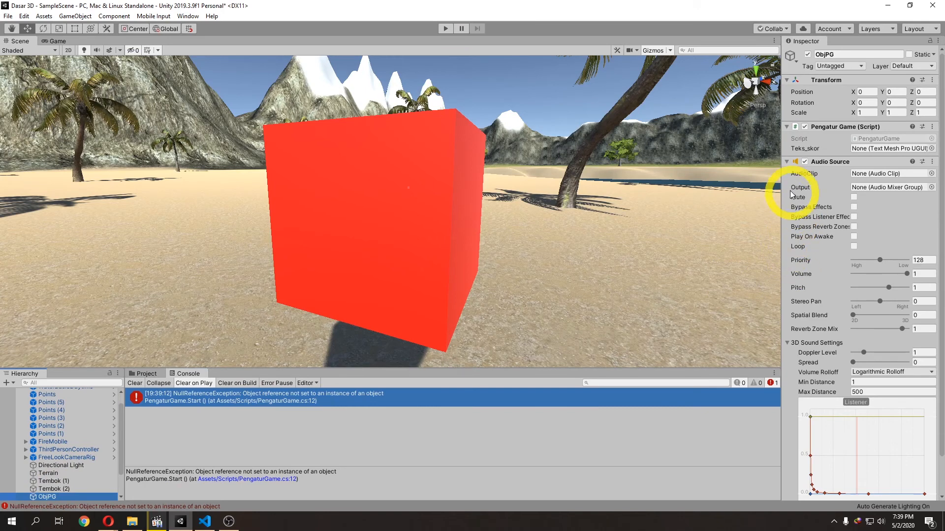
{"action": "left_click", "coordinate": [787, 162]}
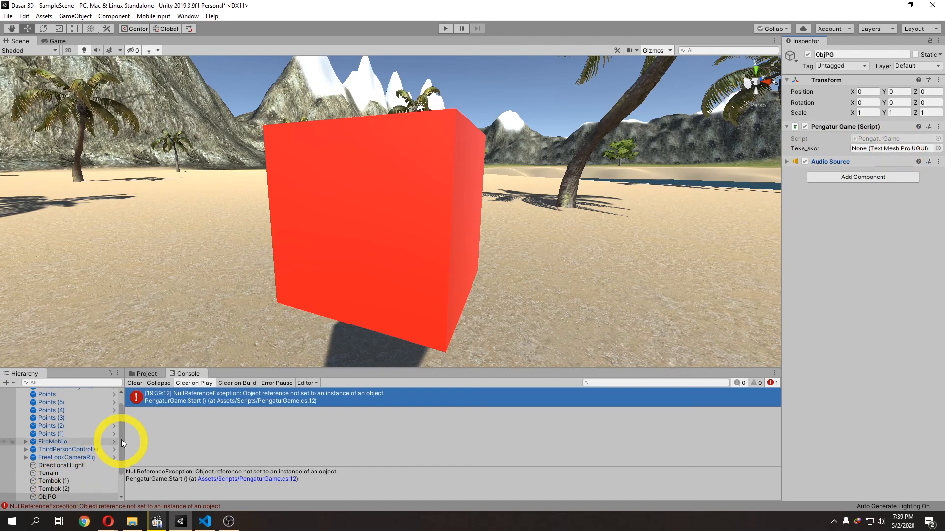
{"action": "left_click_drag", "start_coordinate": [120, 433], "coordinate": [126, 482]}
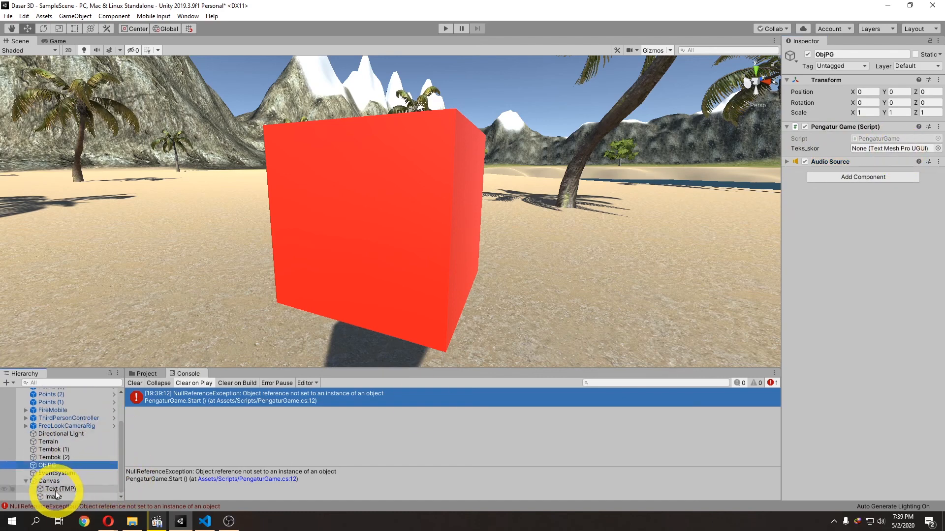
{"action": "left_click_drag", "start_coordinate": [57, 489], "coordinate": [882, 153]}
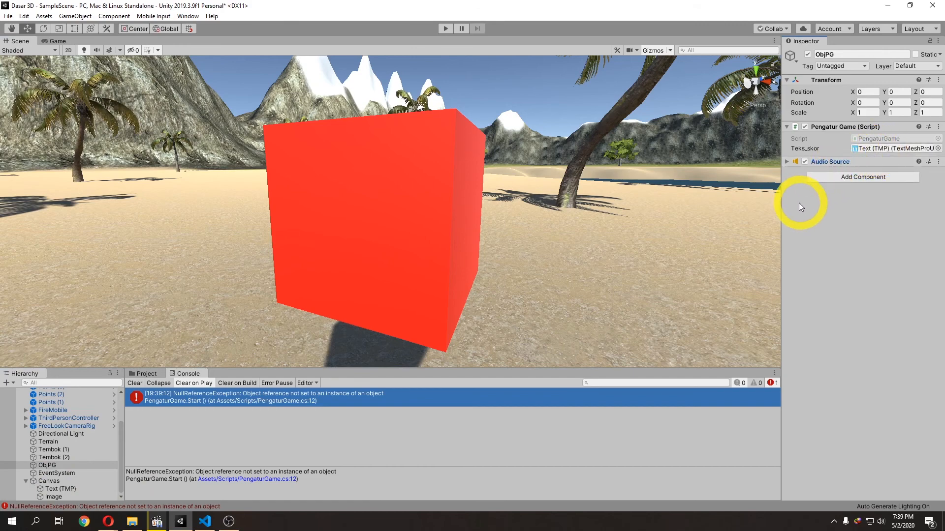
Play-test the game in Unity, running the character into the red cubes to check the score display.
{"action": "left_click", "coordinate": [205, 521]}
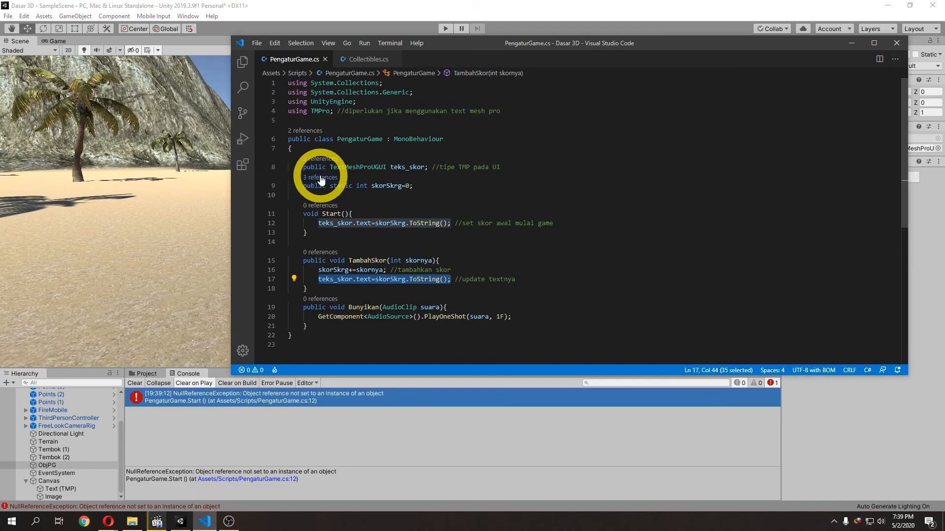
{"action": "left_click", "coordinate": [446, 29]}
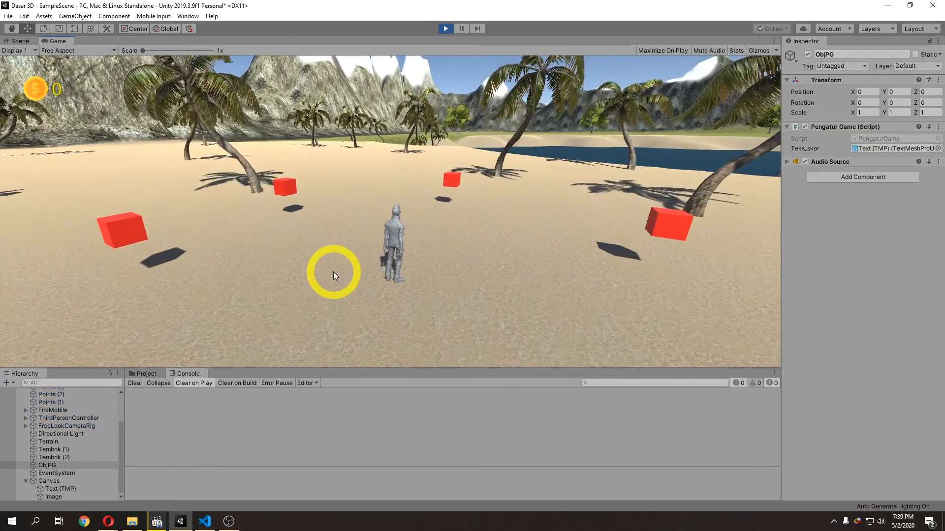
{"action": "key", "text": "w"}
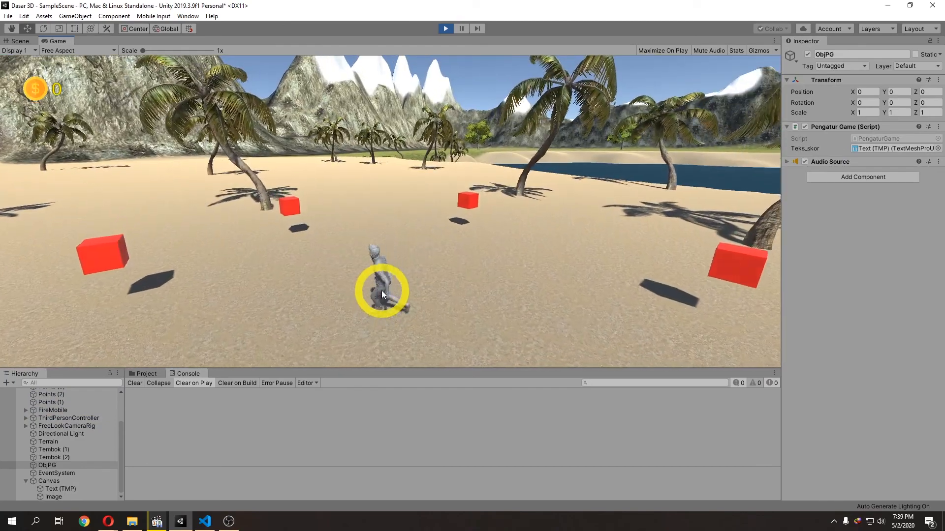
{"action": "key", "text": "a"}
{"action": "key", "text": "d"}
{"action": "key", "text": "d"}
{"action": "key", "text": "w"}
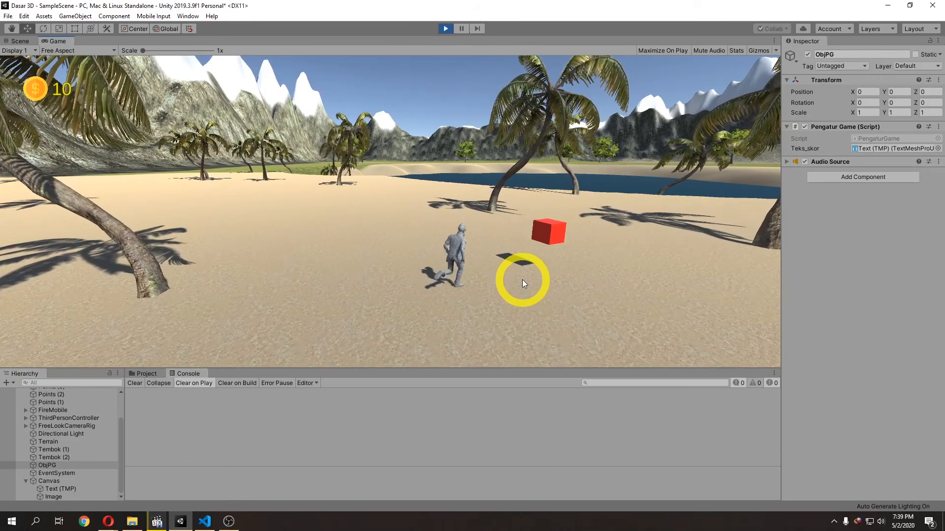
{"action": "key", "text": "s"}
{"action": "key", "text": "d"}
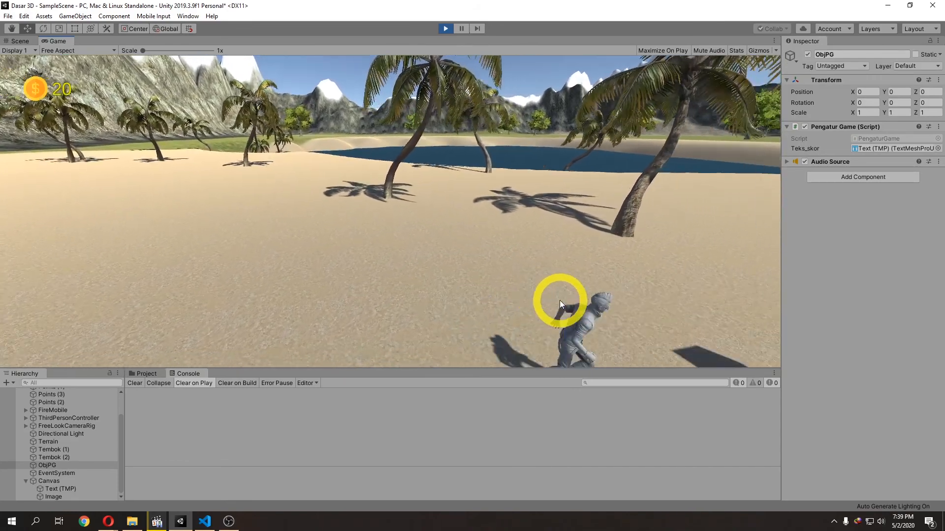
{"action": "key", "text": "w"}
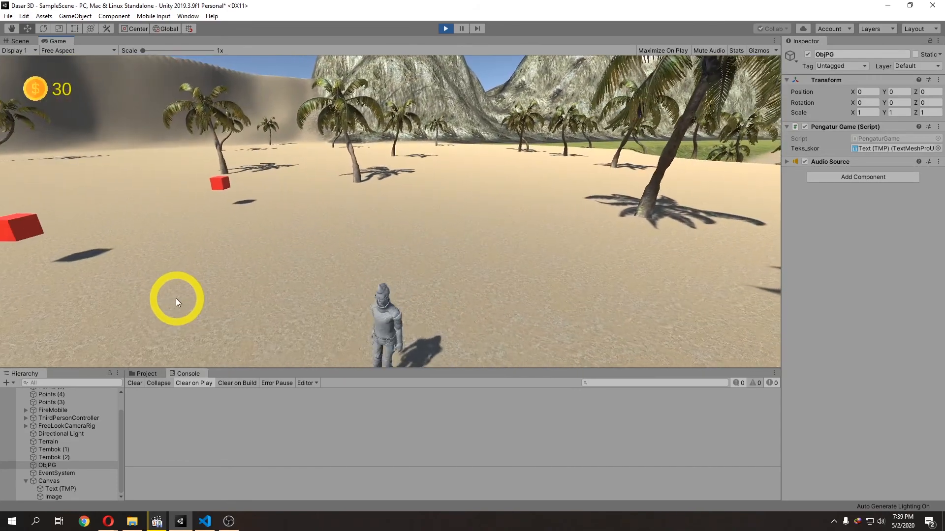